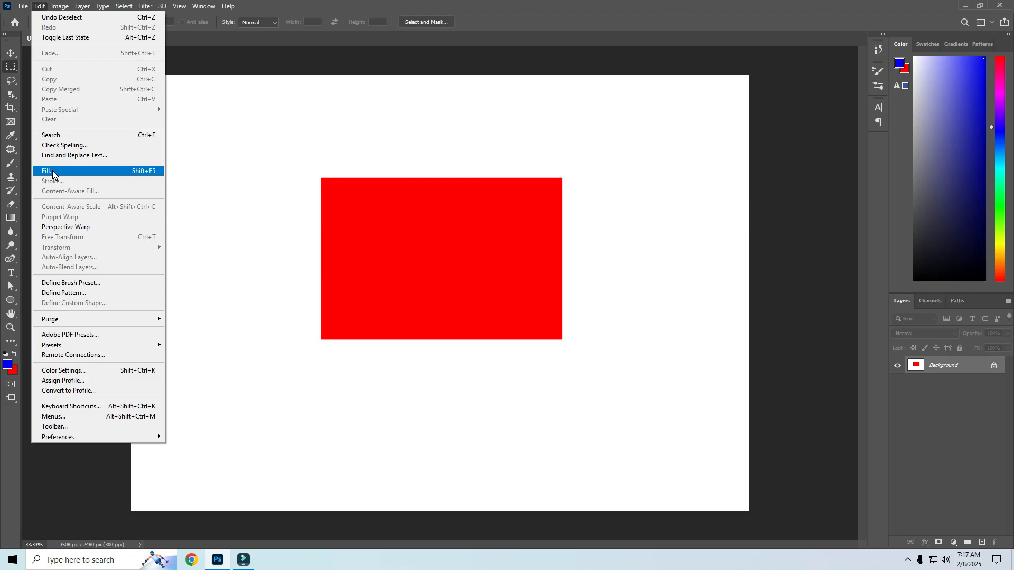
Undo the red fill, restoring the empty rectangular selection on the white canvas
left_click(52, 171)
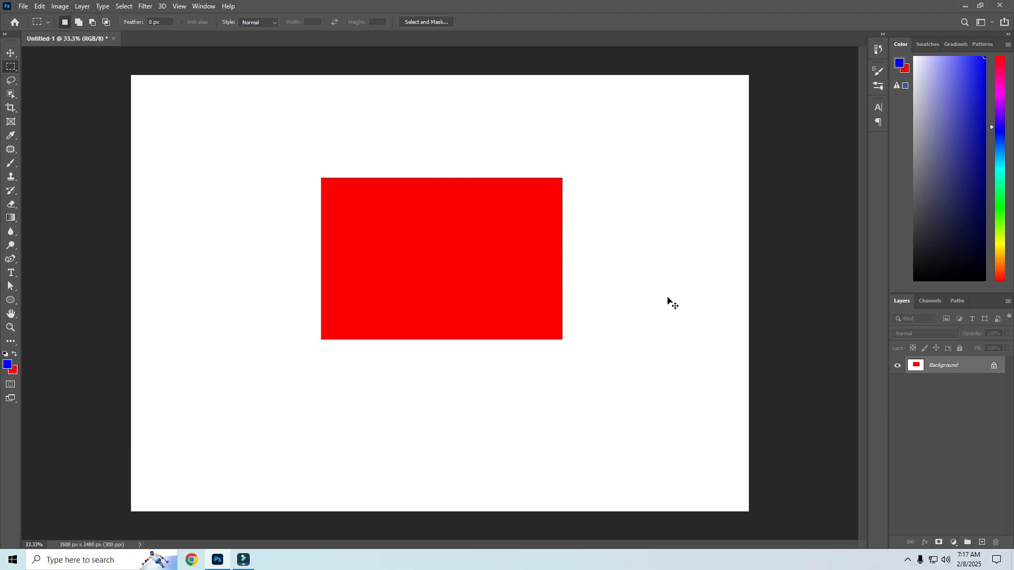
key("ctrl+z")
key("ctrl+z")
Fill the rectangular selection with the foreground color using the Fill command, then undo that fill
left_click(40, 7)
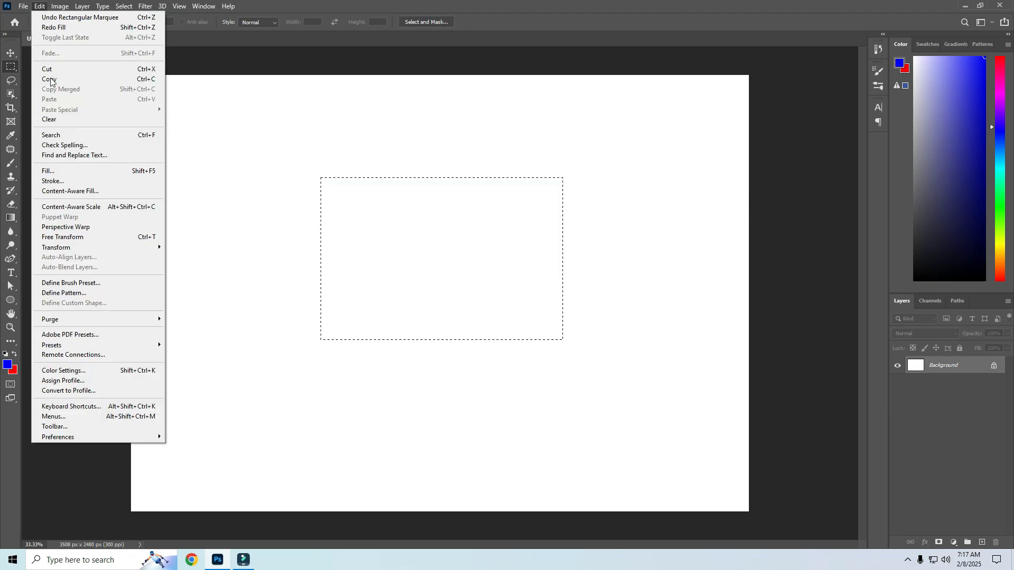
left_click(64, 174)
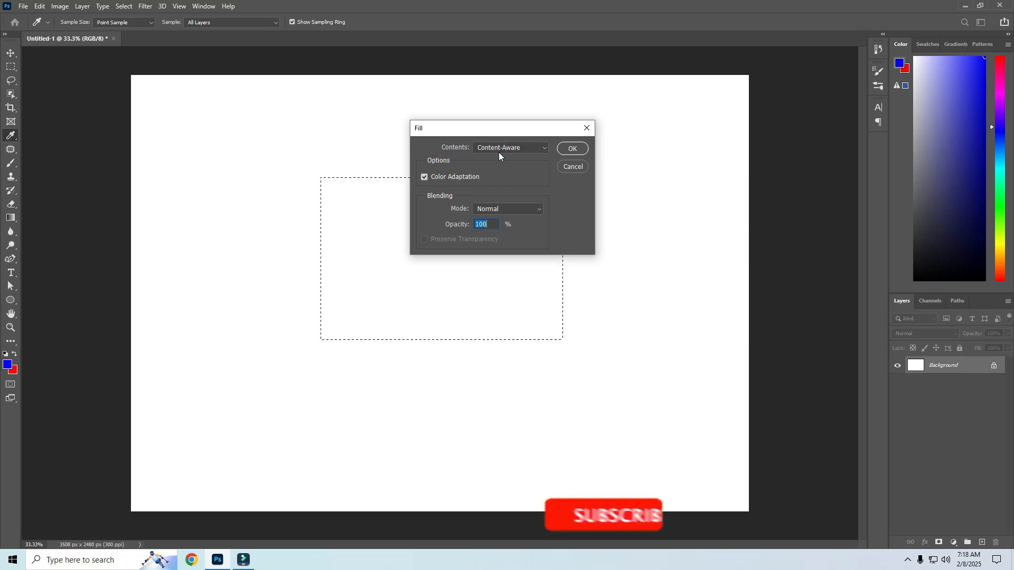
left_click(546, 149)
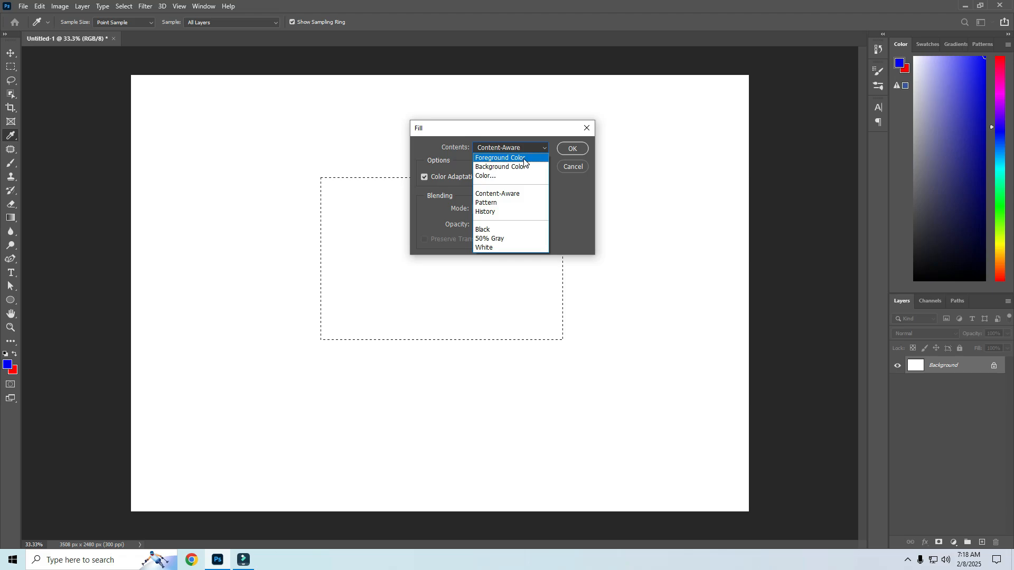
left_click(524, 159)
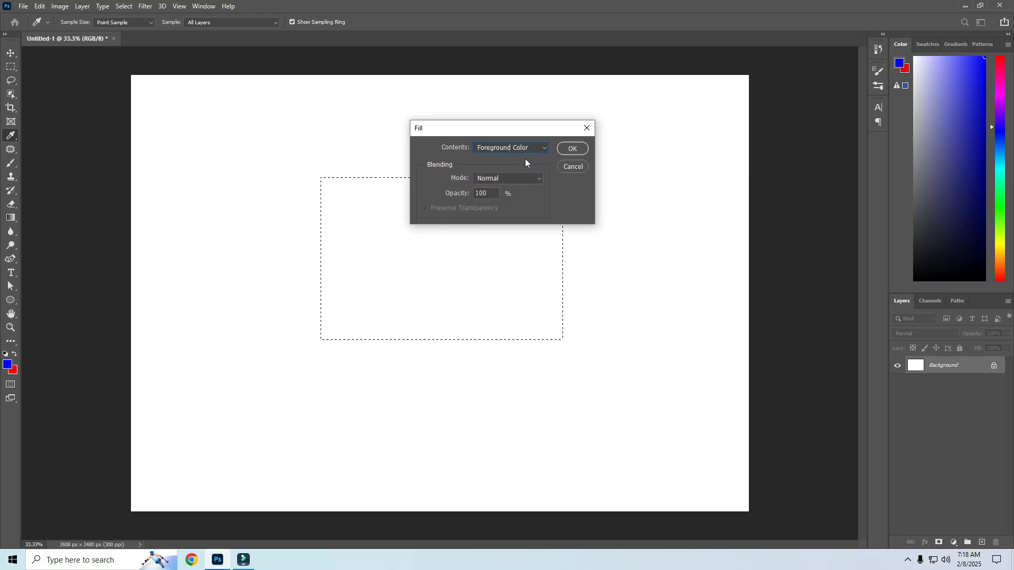
left_click(572, 149)
key("m")
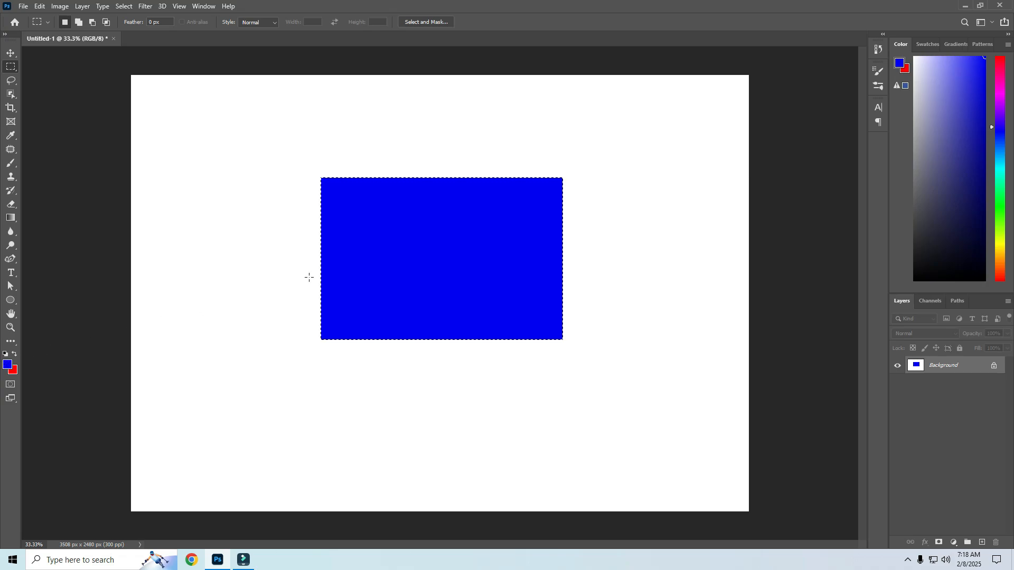
key("ctrl+z")
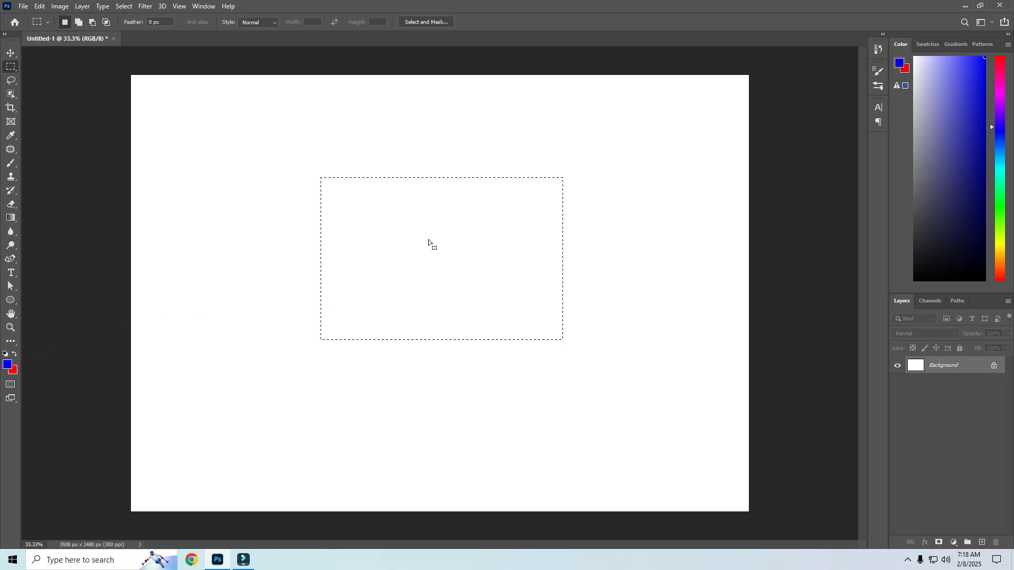
Fill the rectangular selection with the background color using the Fill command, then undo that fill
left_click(40, 5)
left_click(59, 172)
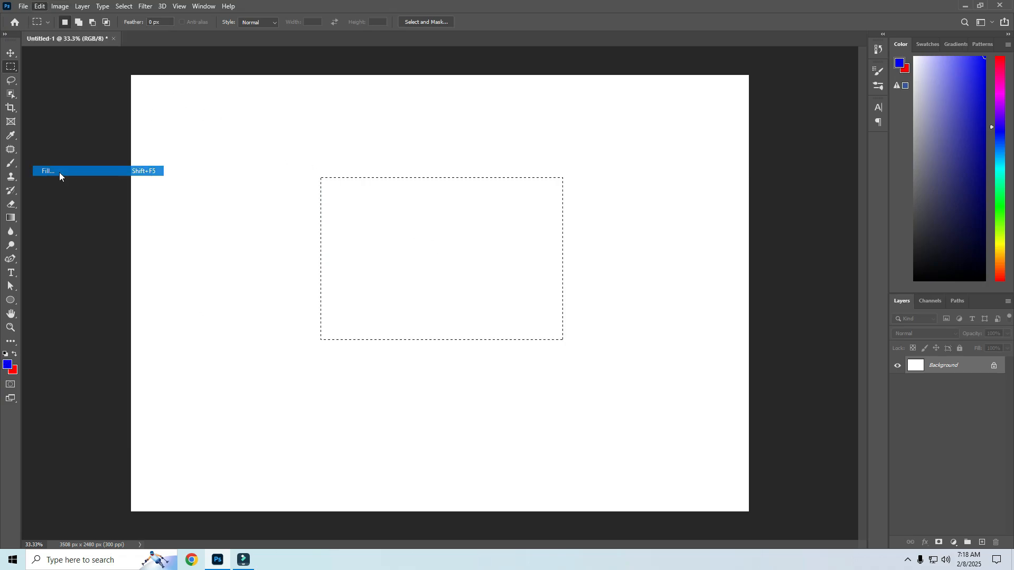
left_click(546, 149)
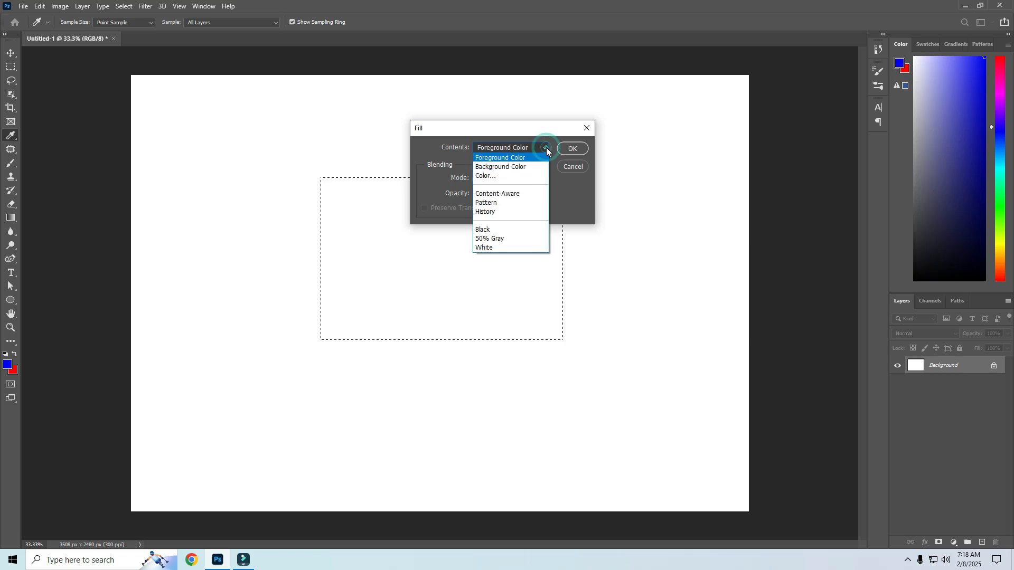
left_click(521, 167)
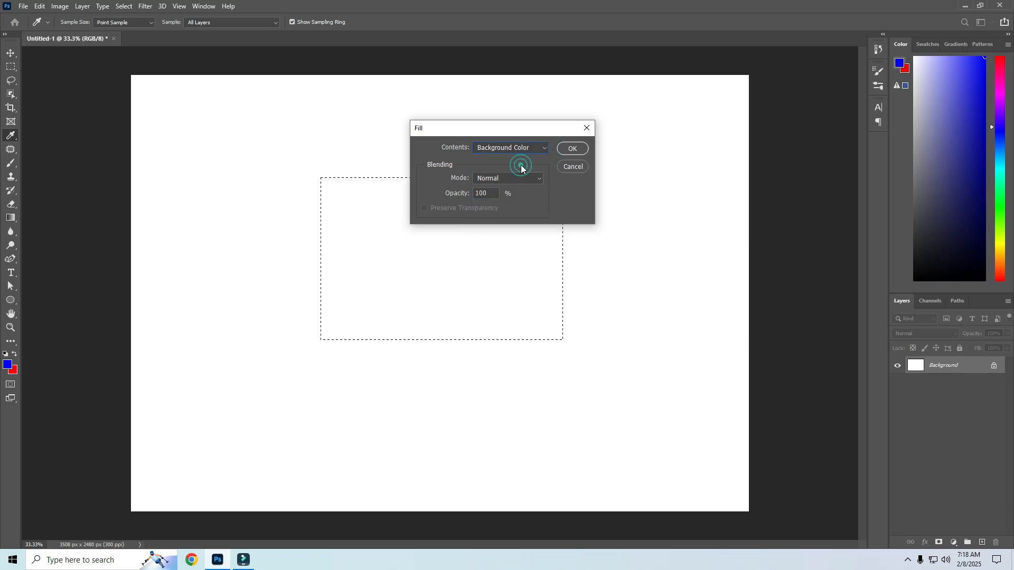
left_click(567, 148)
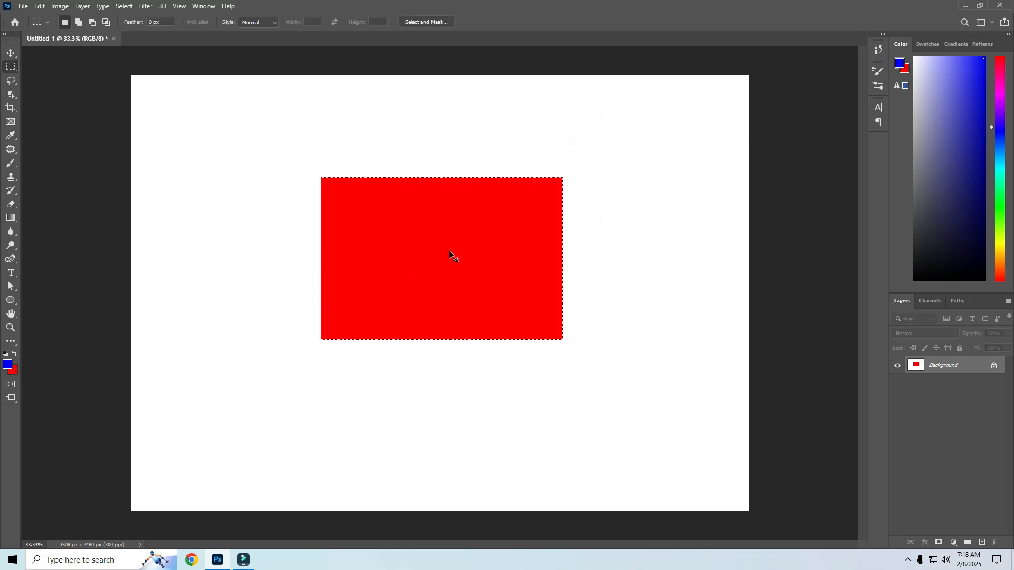
key("ctrl+z")
Fill the selection with a custom green color 06cb0b chosen in the color picker, then undo the fill
left_click(40, 6)
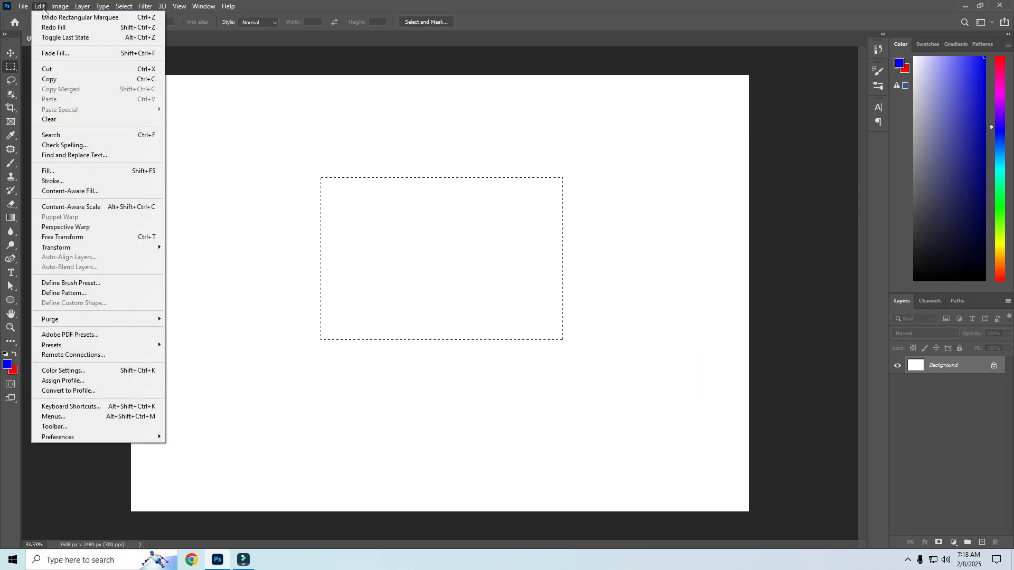
left_click(63, 171)
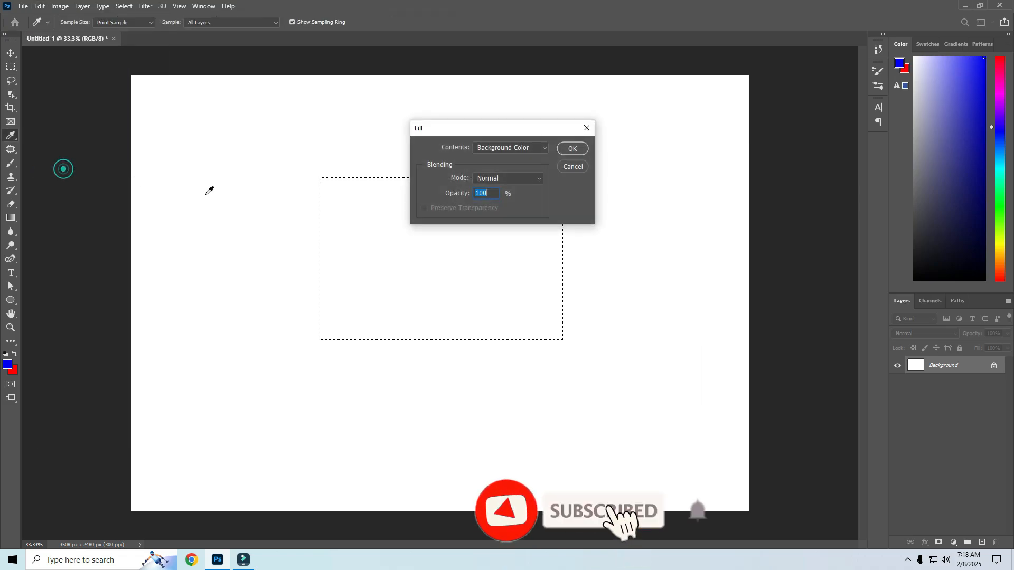
left_click(543, 148)
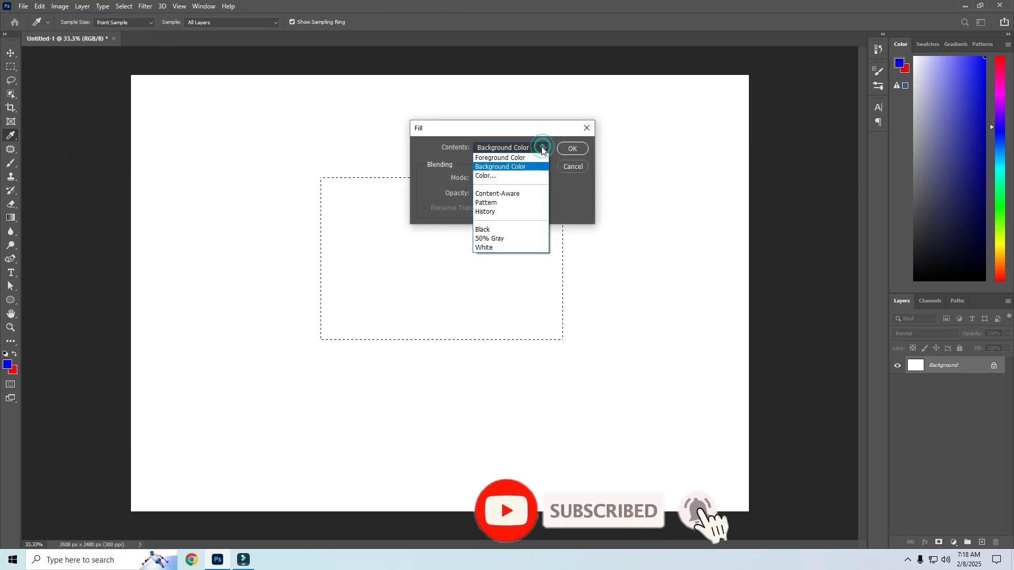
left_click(486, 176)
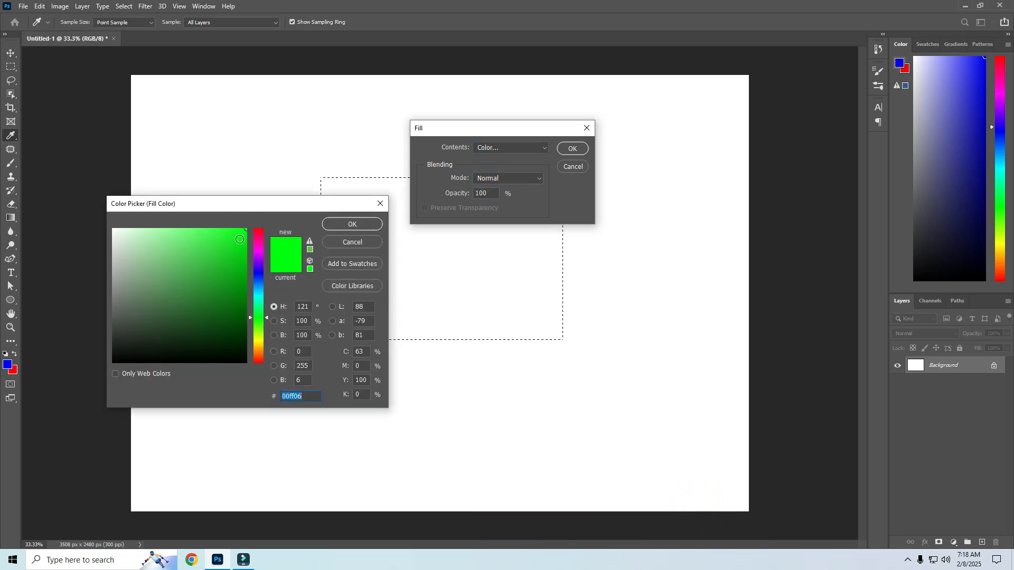
left_click_drag(239, 239, 242, 255)
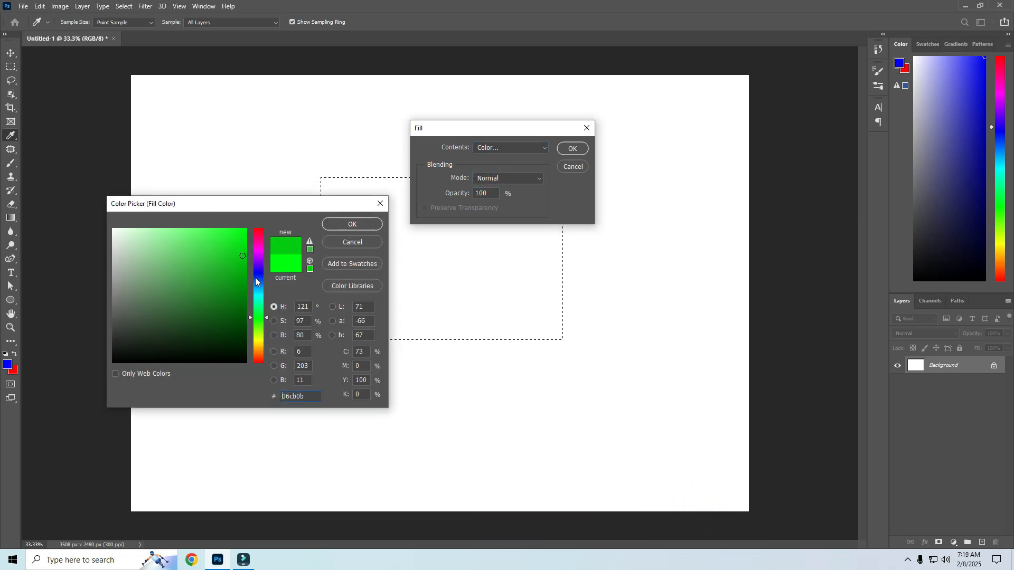
left_click(334, 225)
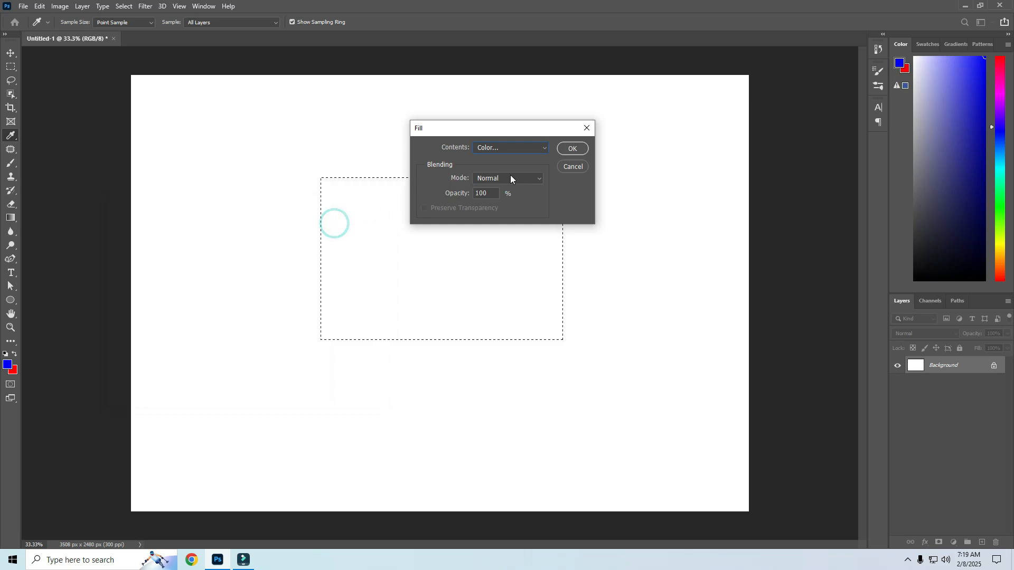
left_click(570, 150)
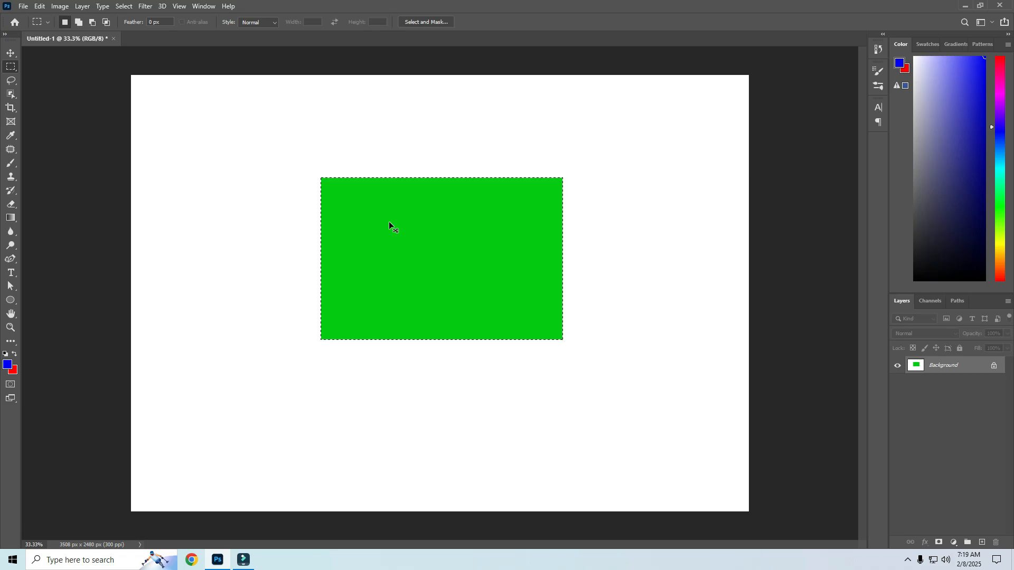
key("ctrl+z")
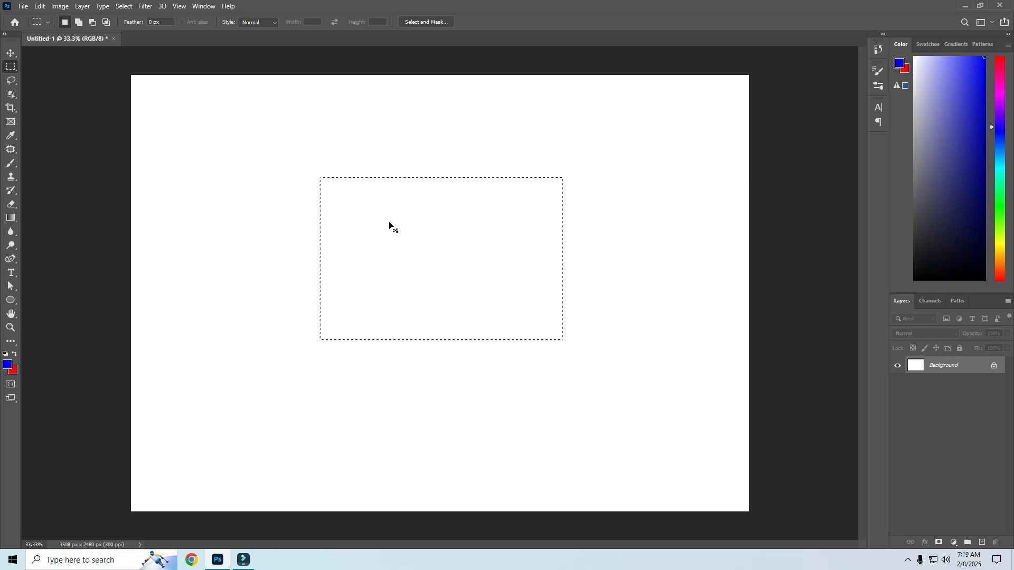
Fill the selection with the first pattern from the Trees pattern folder, then undo the fill
left_click(40, 6)
left_click(57, 172)
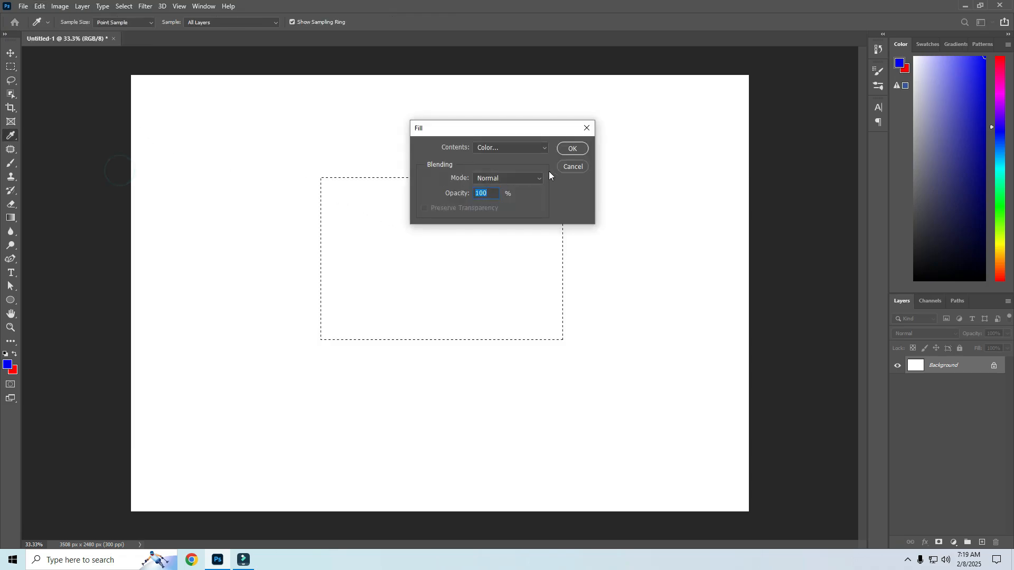
left_click(544, 148)
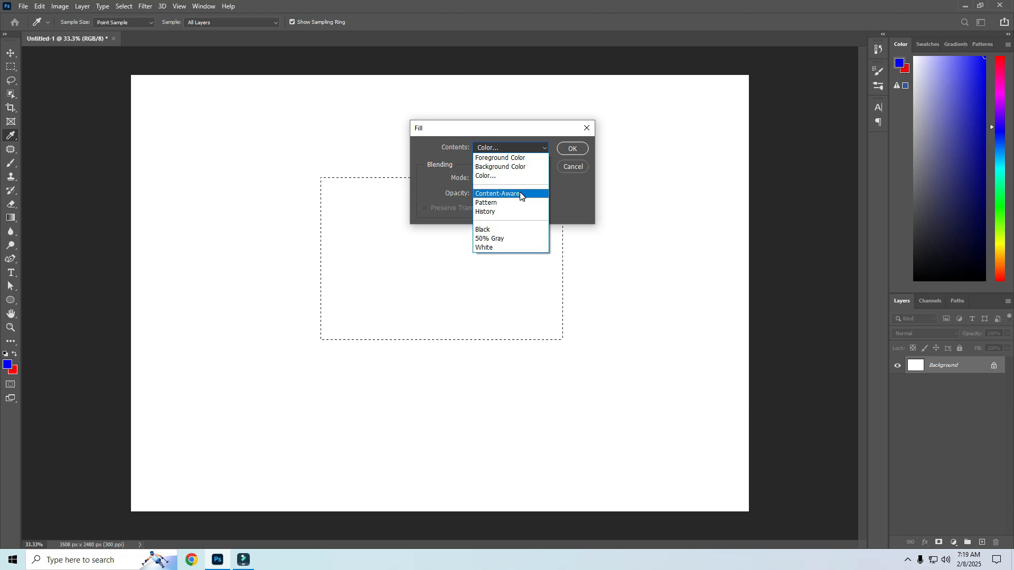
left_click(485, 203)
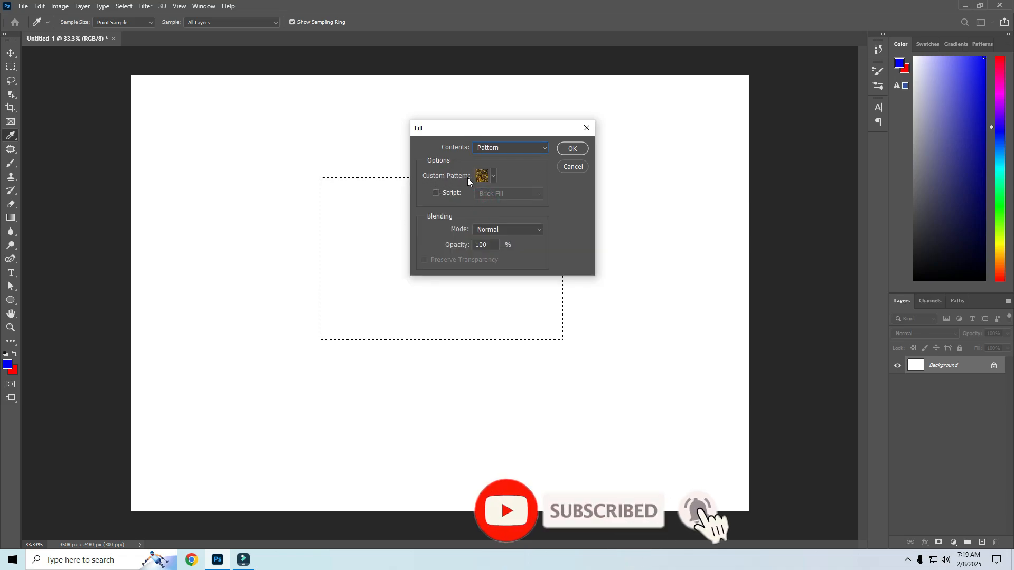
left_click(494, 176)
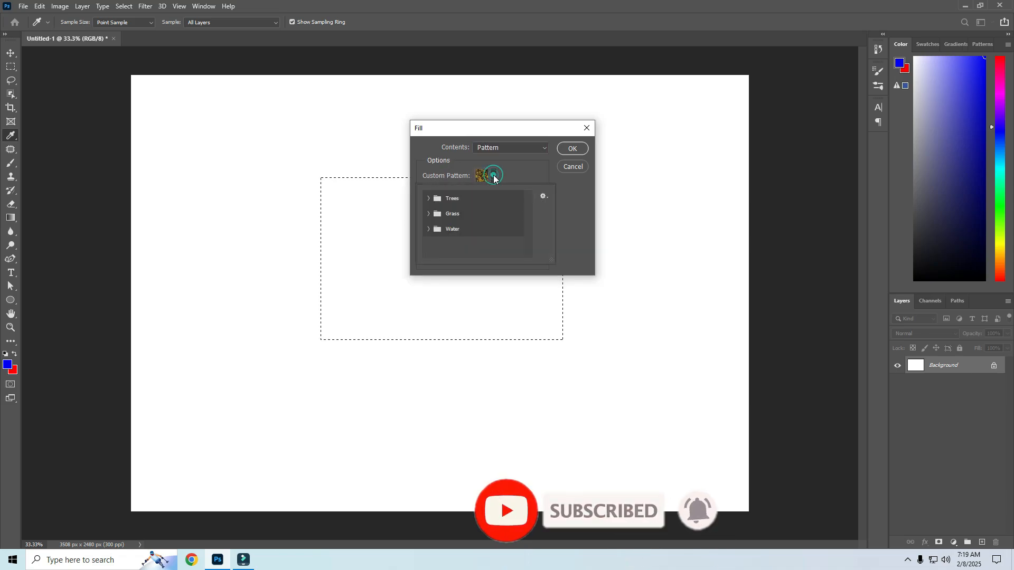
left_click(429, 198)
left_click(442, 215)
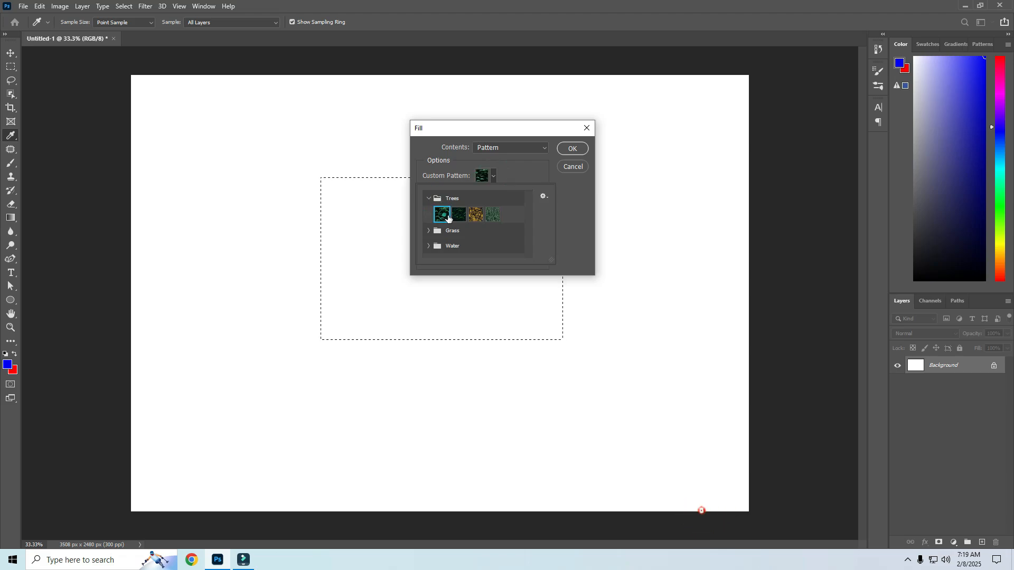
left_click(570, 151)
left_click(570, 150)
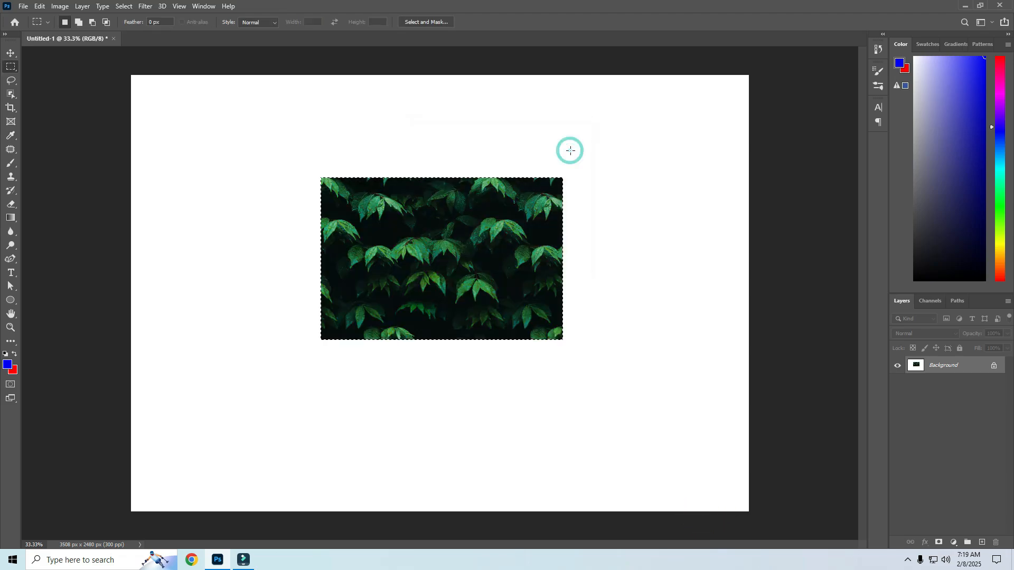
key("ctrl+z")
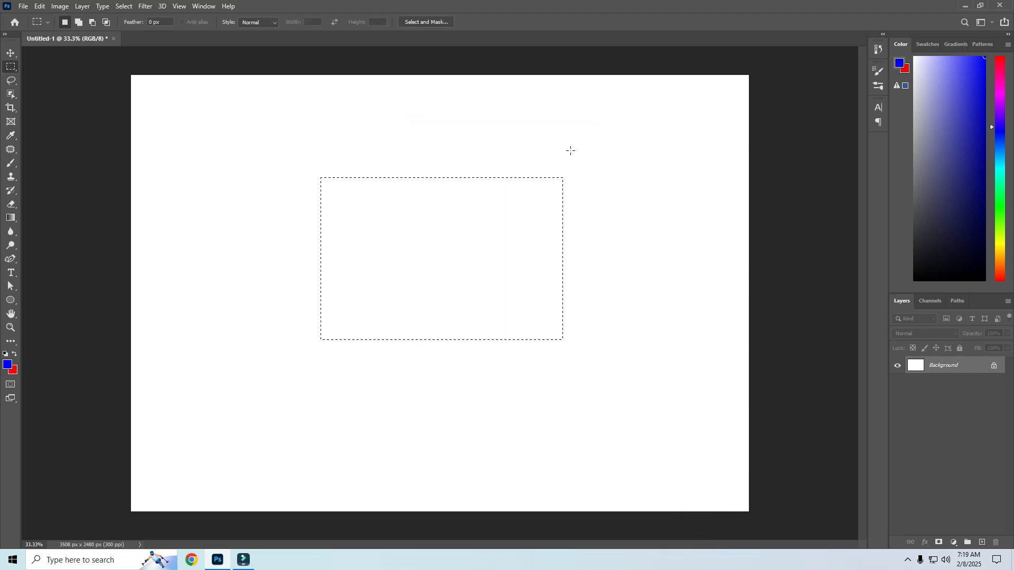
Fill the rectangular selection with black using the Fill command, then undo that fill
key("shift+F5")
left_click(511, 147)
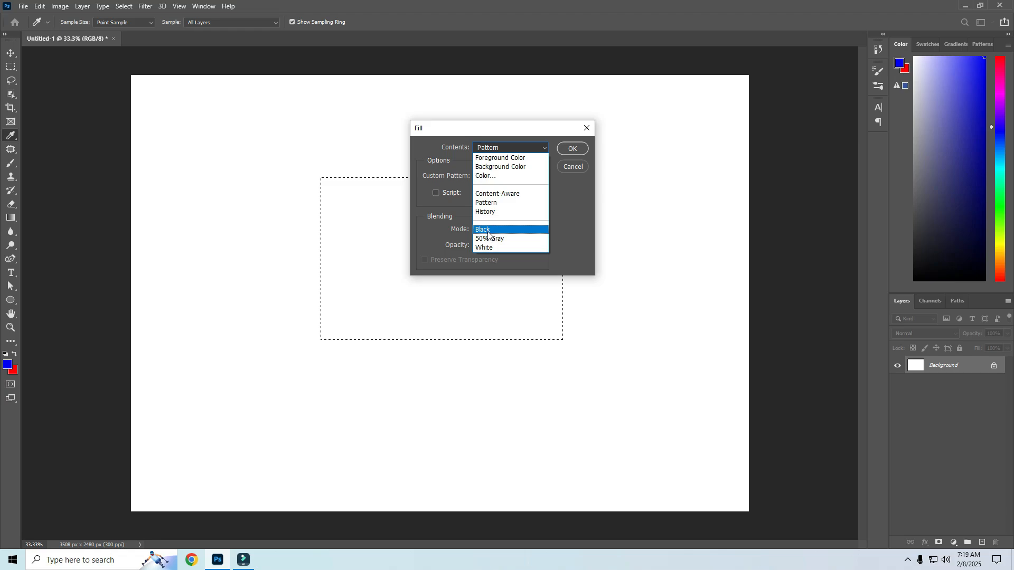
left_click(481, 229)
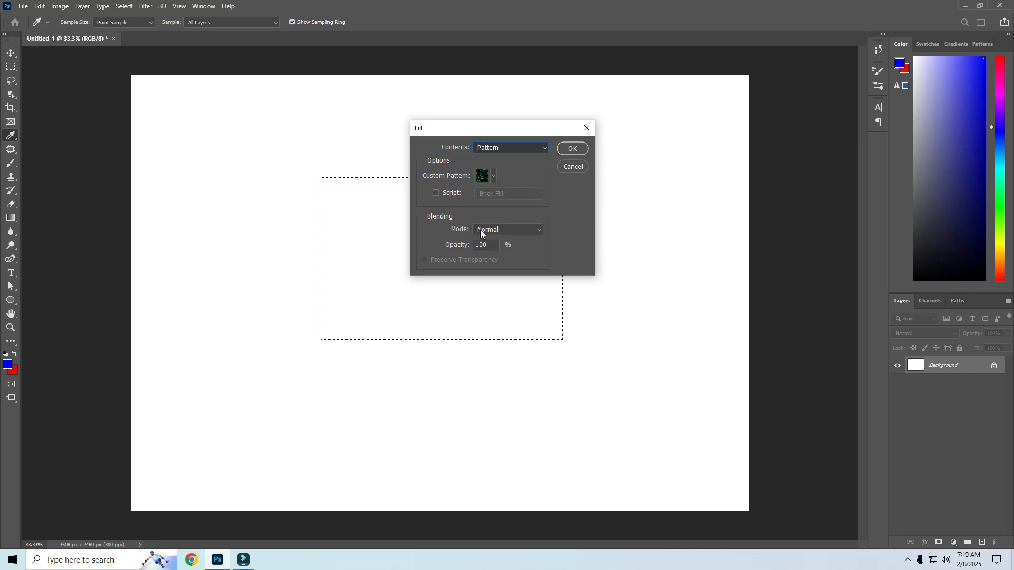
left_click(570, 149)
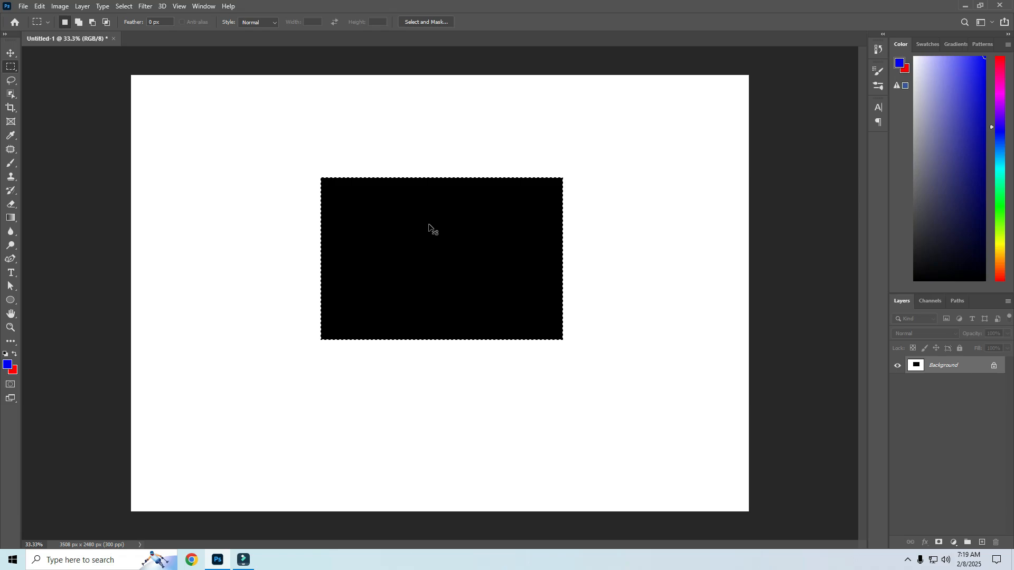
key("ctrl+z")
Fill the rectangular selection with 50% Gray using the Fill command, then undo that fill
left_click(39, 6)
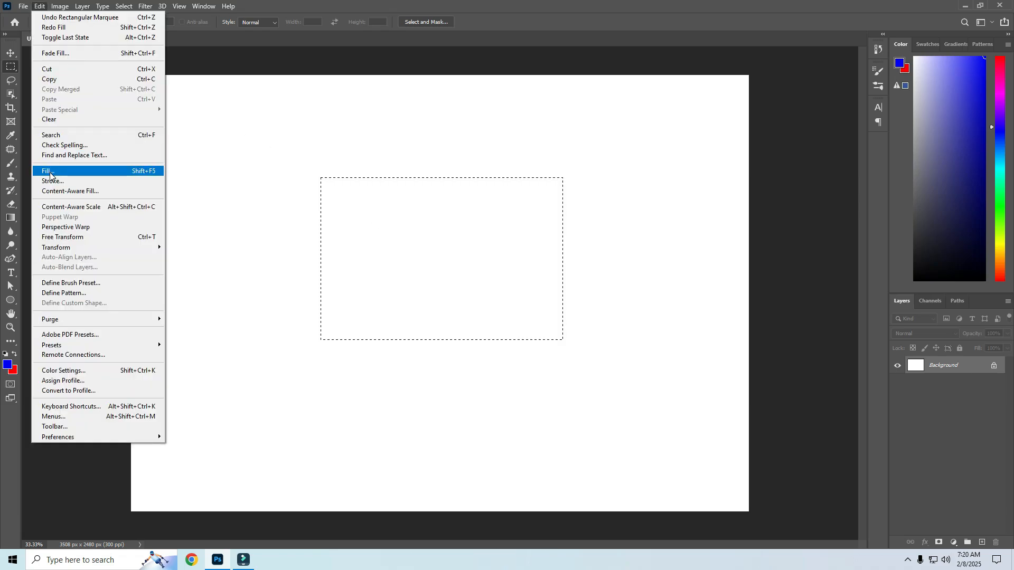
left_click(49, 172)
left_click(531, 147)
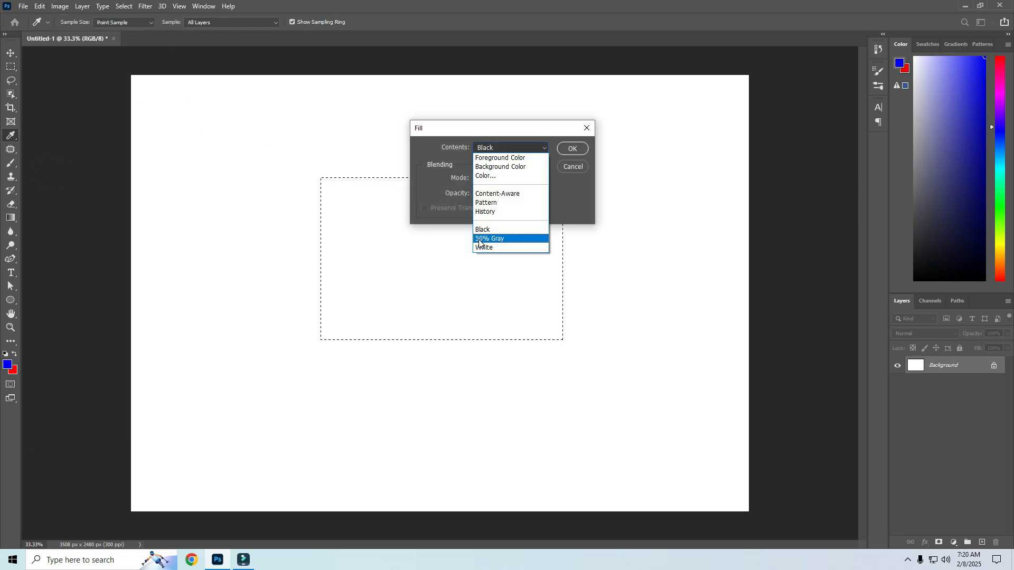
left_click(480, 239)
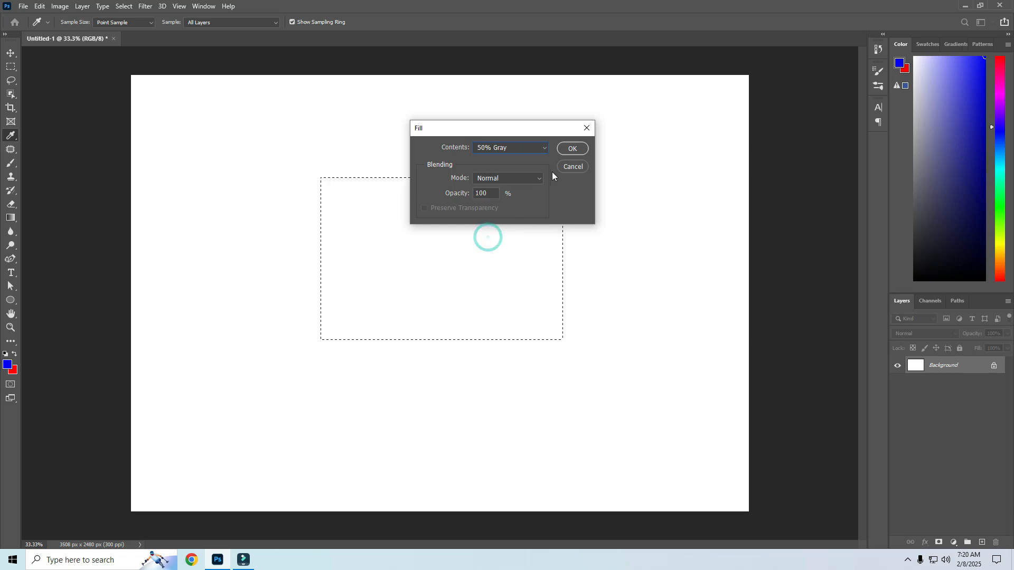
left_click(565, 150)
key("m")
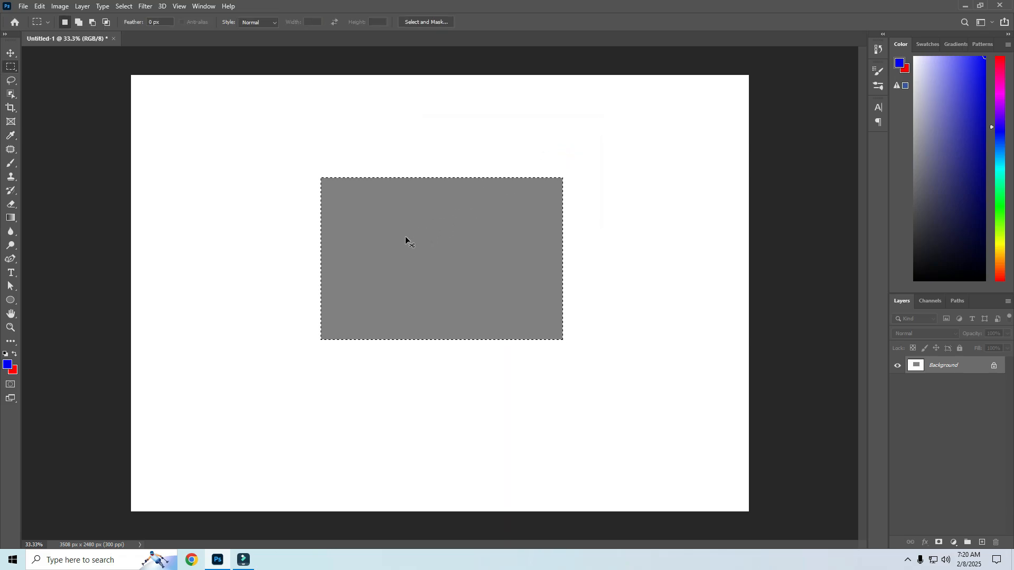
key("ctrl+z")
Fill the rectangular selection with the Foreground Color using the Multiply blending mode
left_click(40, 5)
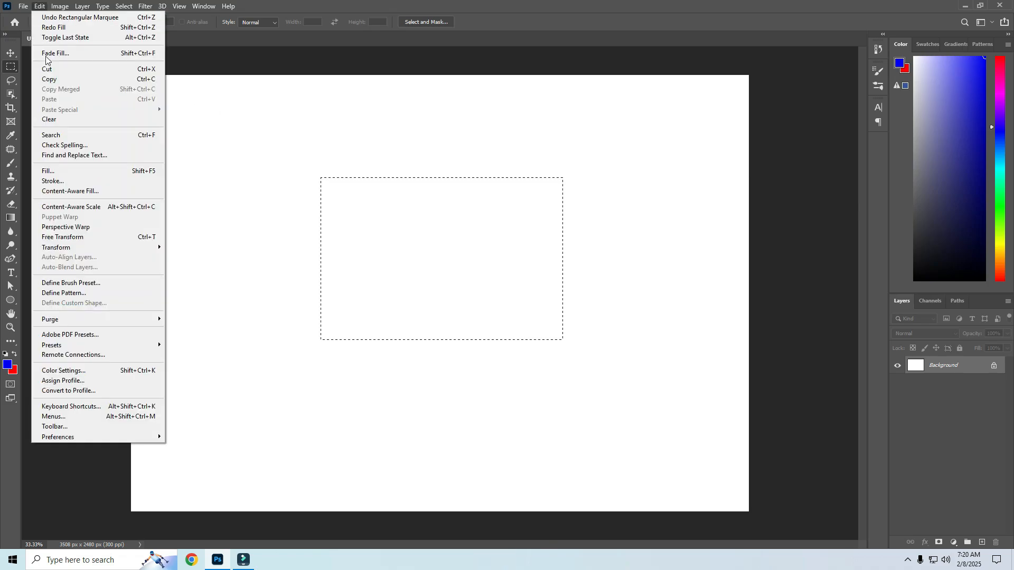
left_click(81, 172)
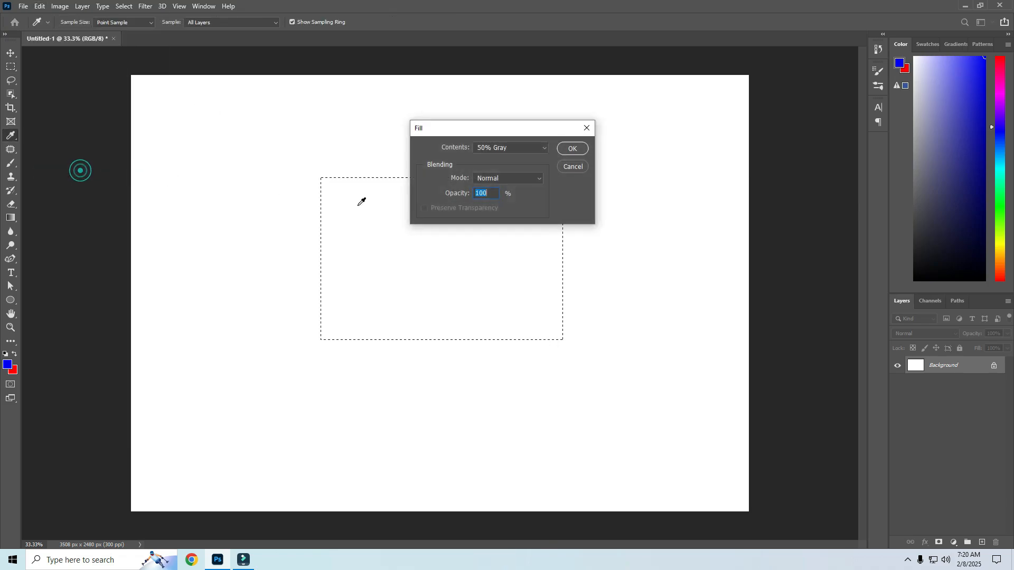
left_click(523, 148)
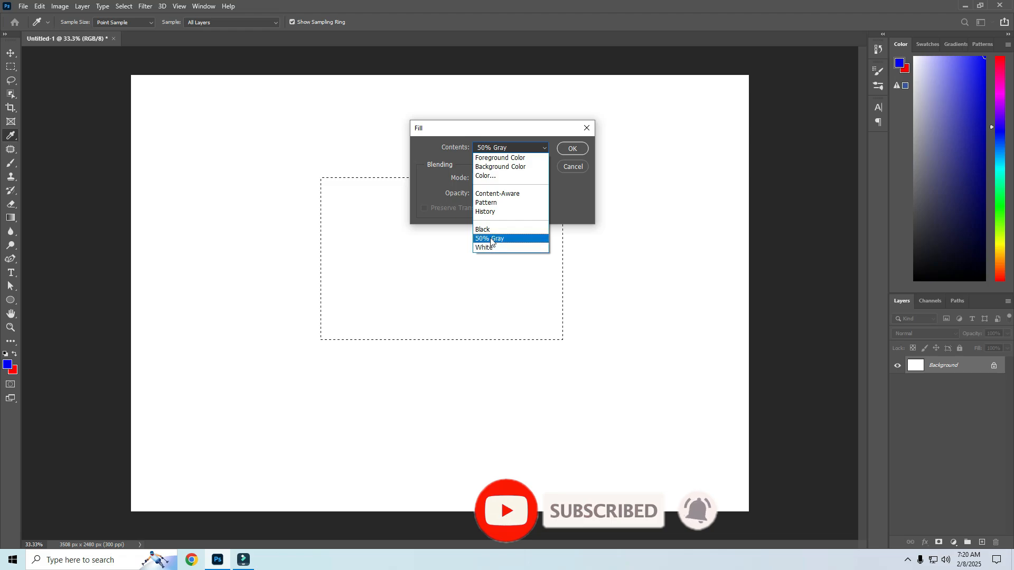
left_click(513, 157)
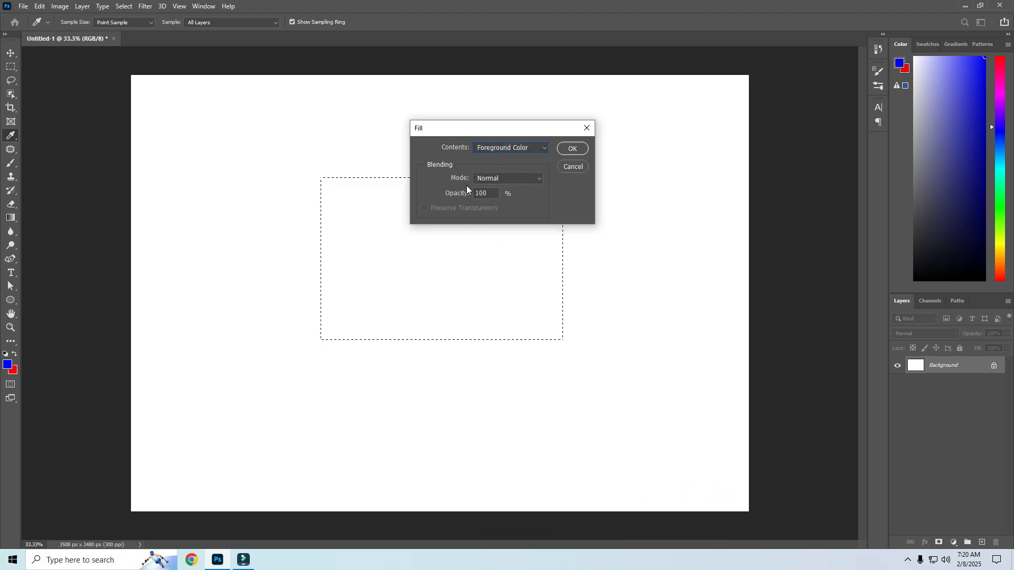
left_click(538, 179)
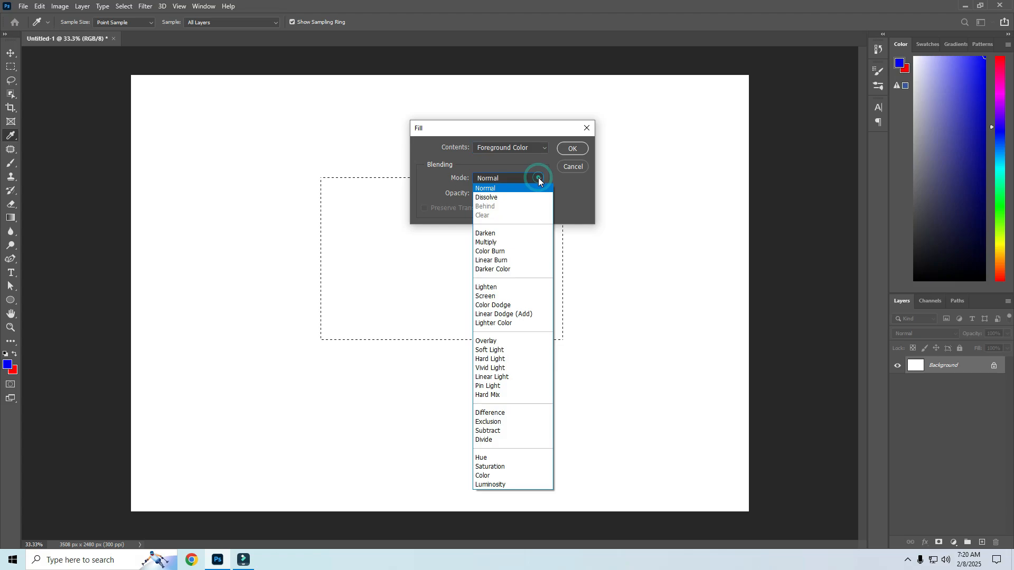
left_click(519, 227)
left_click(536, 179)
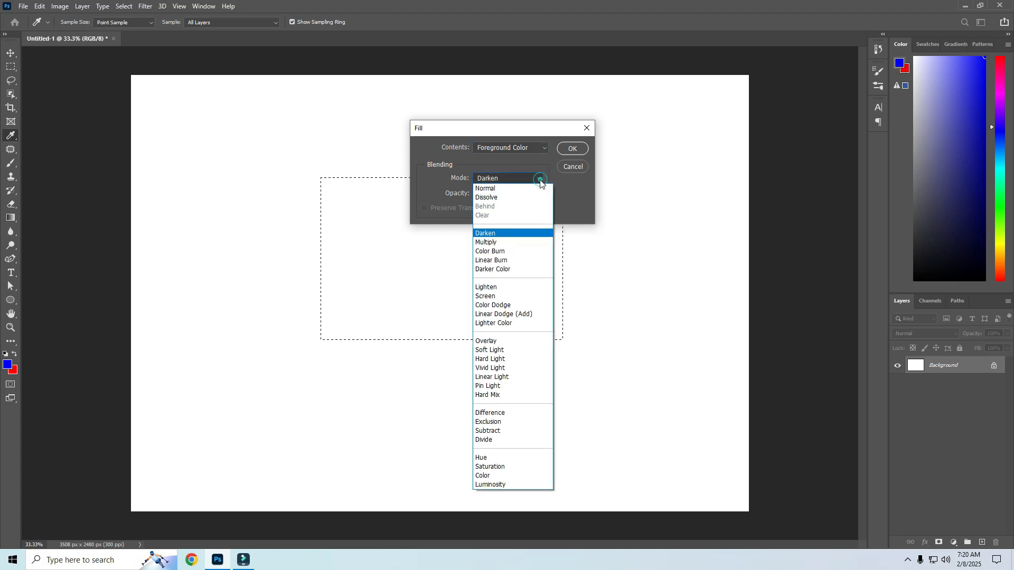
left_click(489, 242)
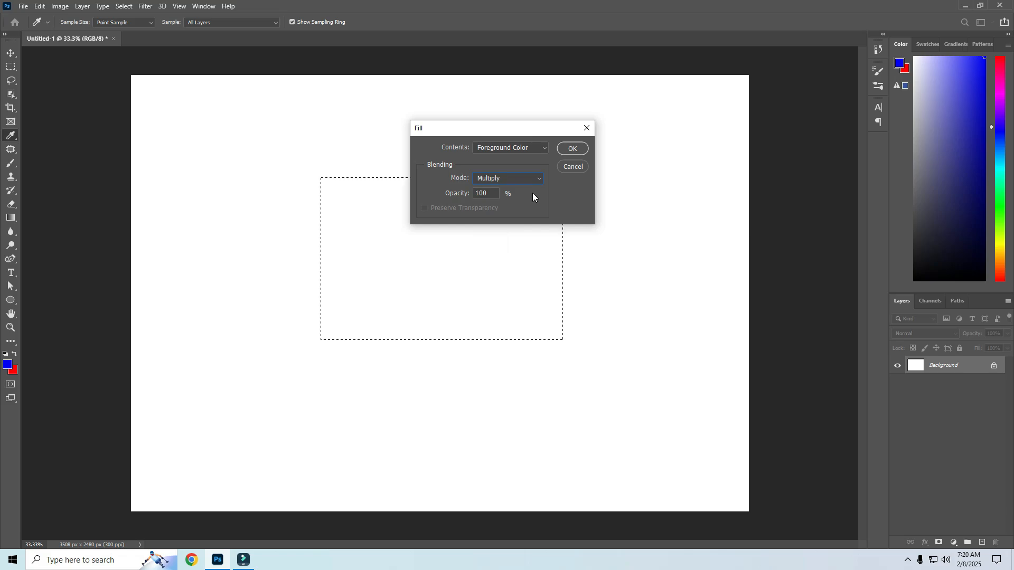
left_click(565, 150)
Close the Untitled-1 document without saving changes
left_click(115, 39)
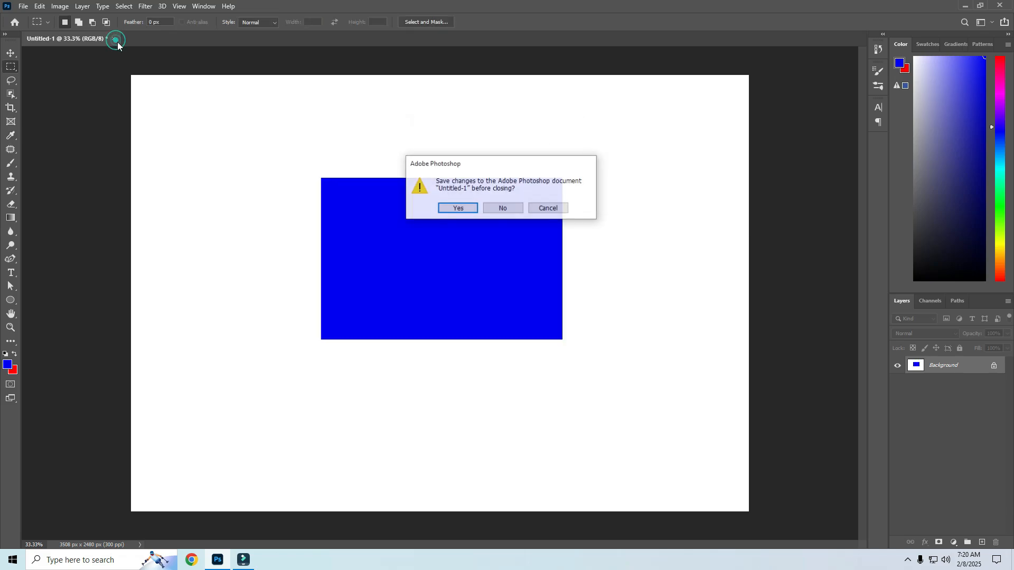
left_click(503, 208)
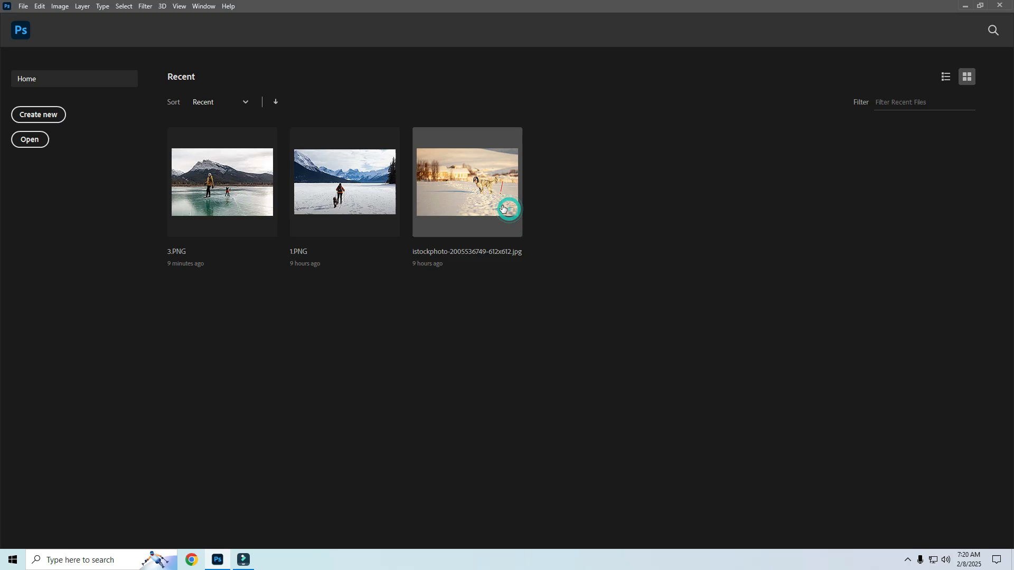
Open the recent file 3.PNG, fit it on screen, and lasso a selection around the dog
left_click(245, 185)
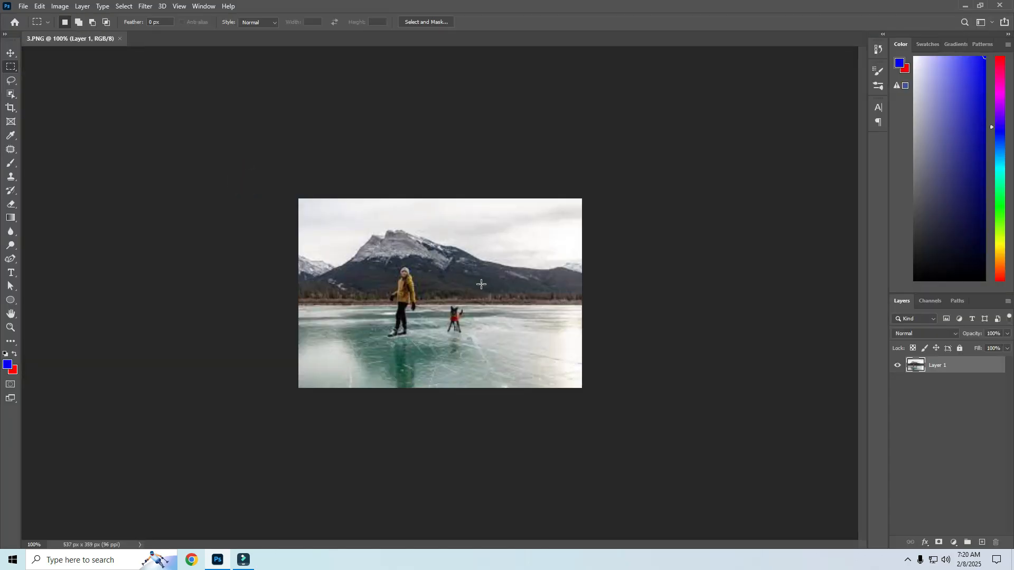
key("ctrl+0")
key("l")
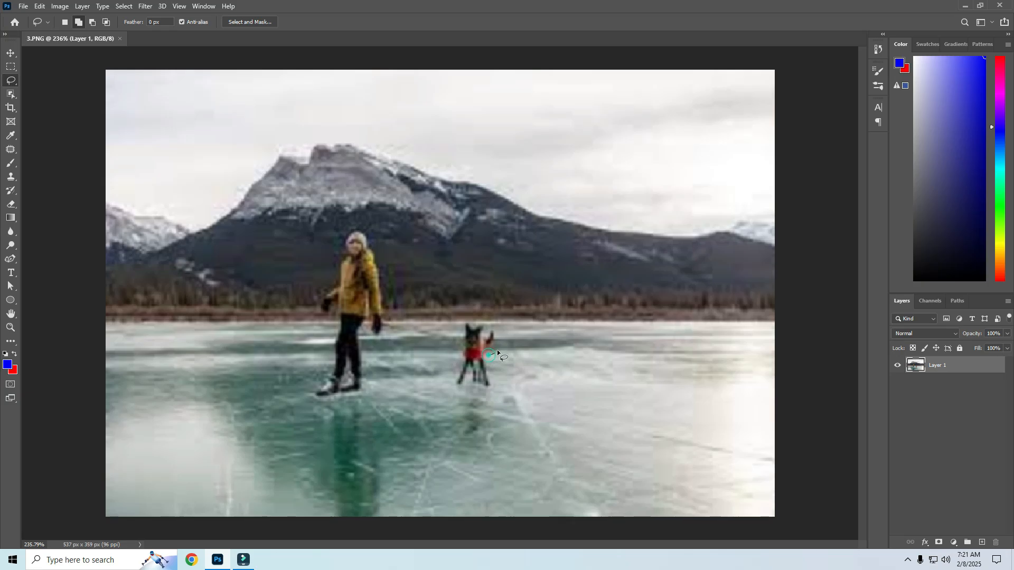
mouse_move(498, 352)
left_mouse_down()
mouse_move(502, 332)
mouse_move(454, 358)
mouse_move(449, 382)
mouse_move(501, 391)
left_mouse_up()
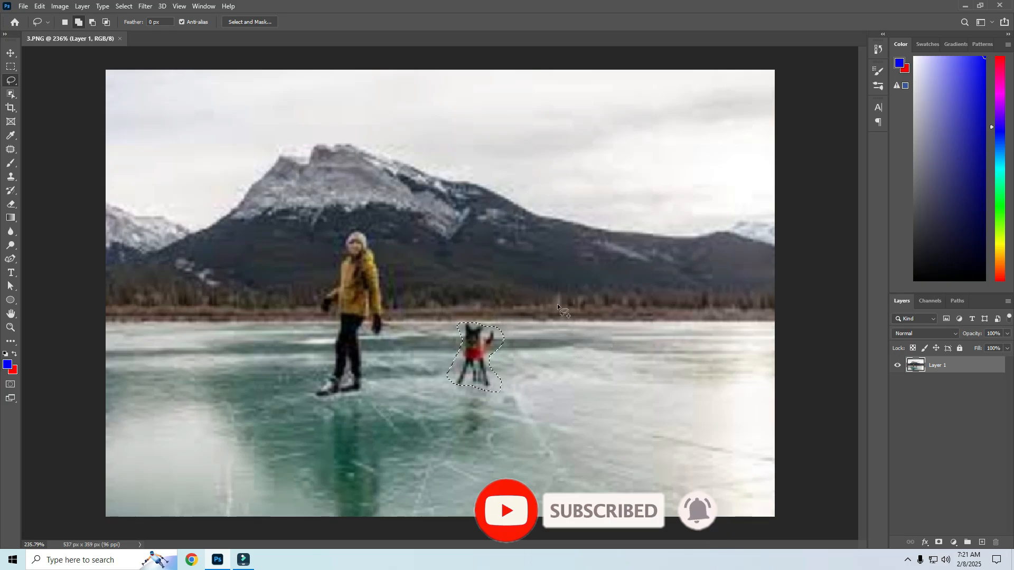
Fill the dog selection with Content-Aware contents in Normal mode, then undo the fill and deselect
left_click(39, 6)
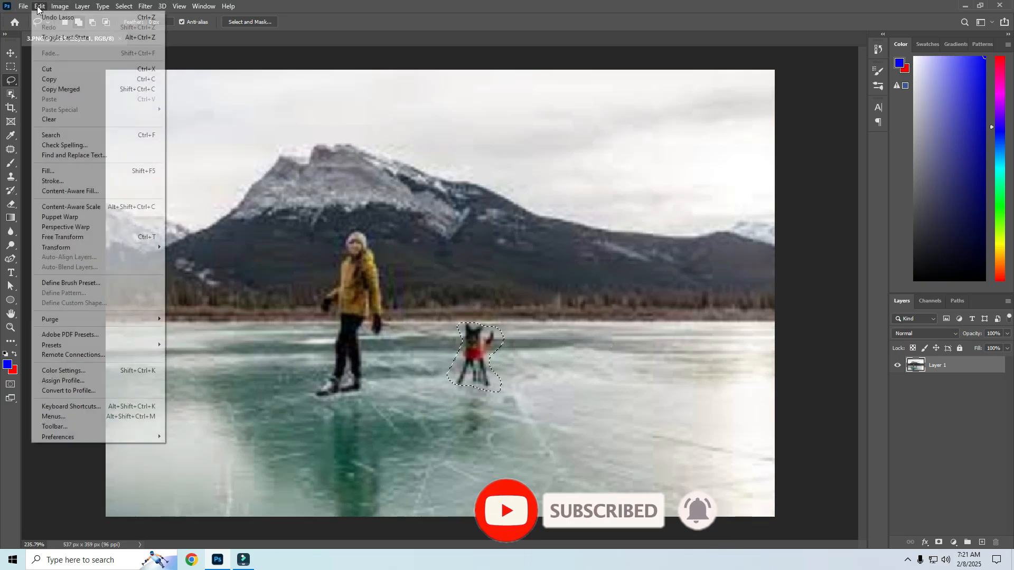
left_click(49, 170)
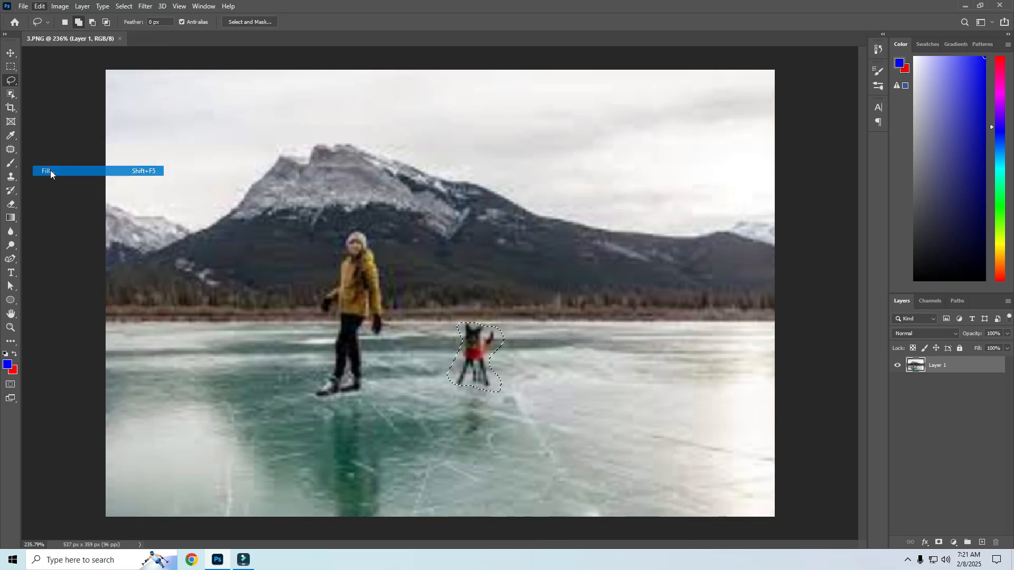
left_click(543, 149)
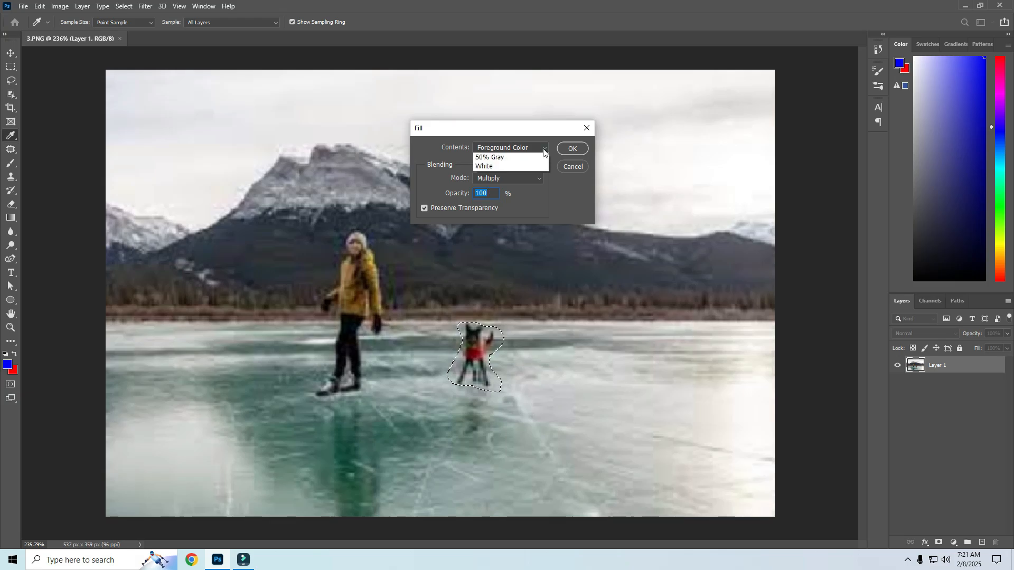
left_click(492, 194)
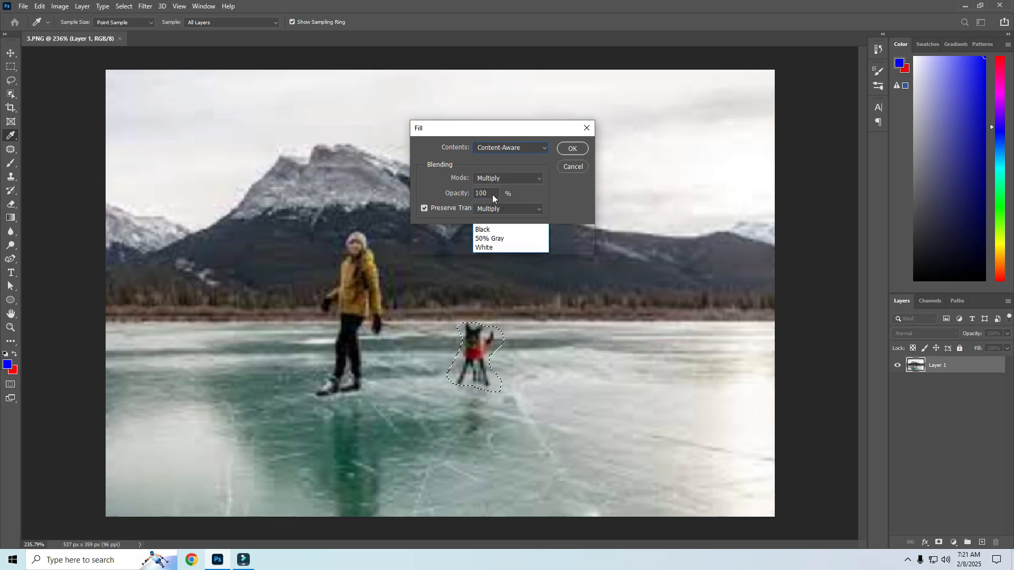
left_click(539, 209)
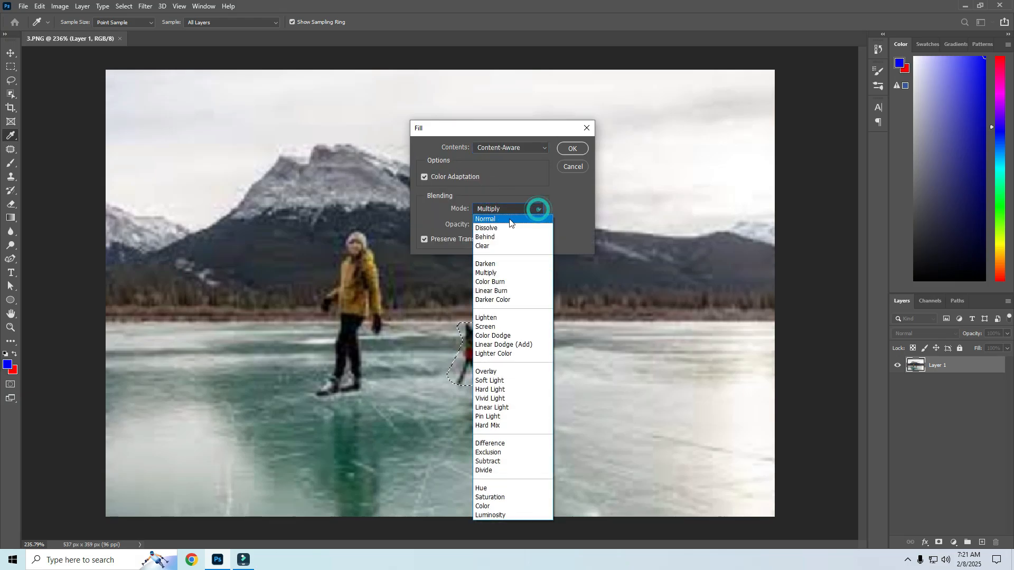
left_click(510, 221)
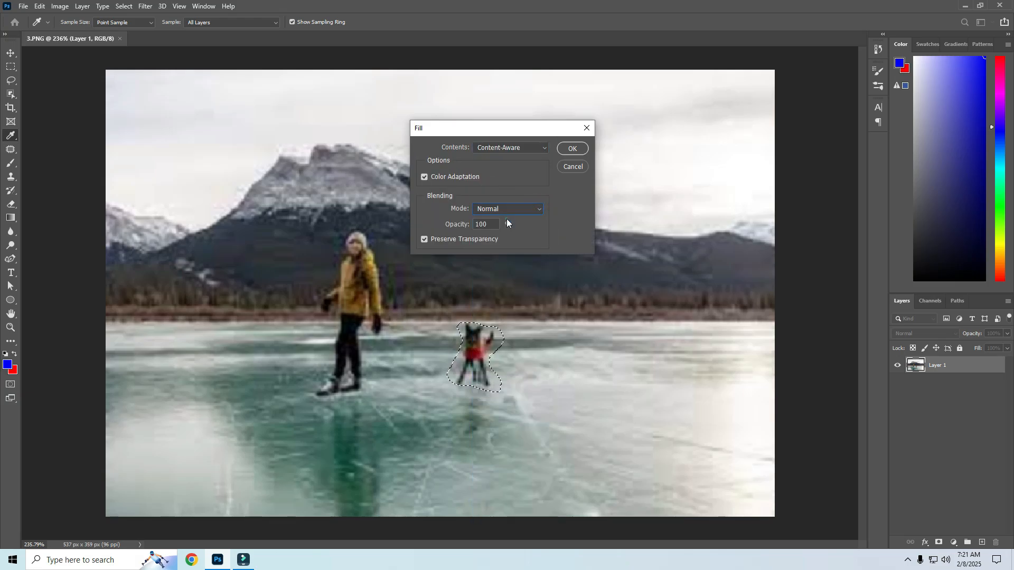
left_click(566, 152)
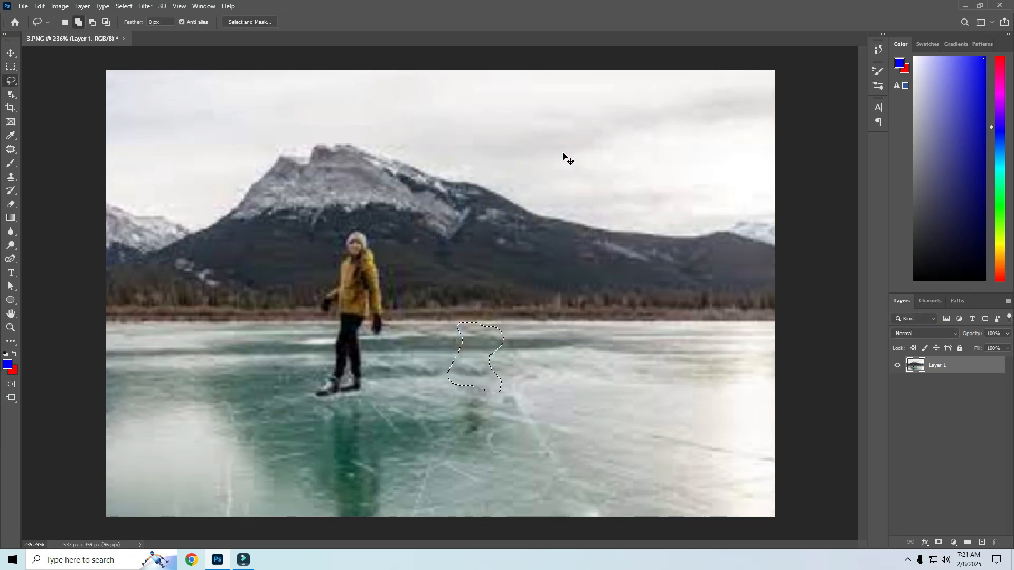
key("ctrl+z")
key("ctrl+z")
key("ctrl+d")
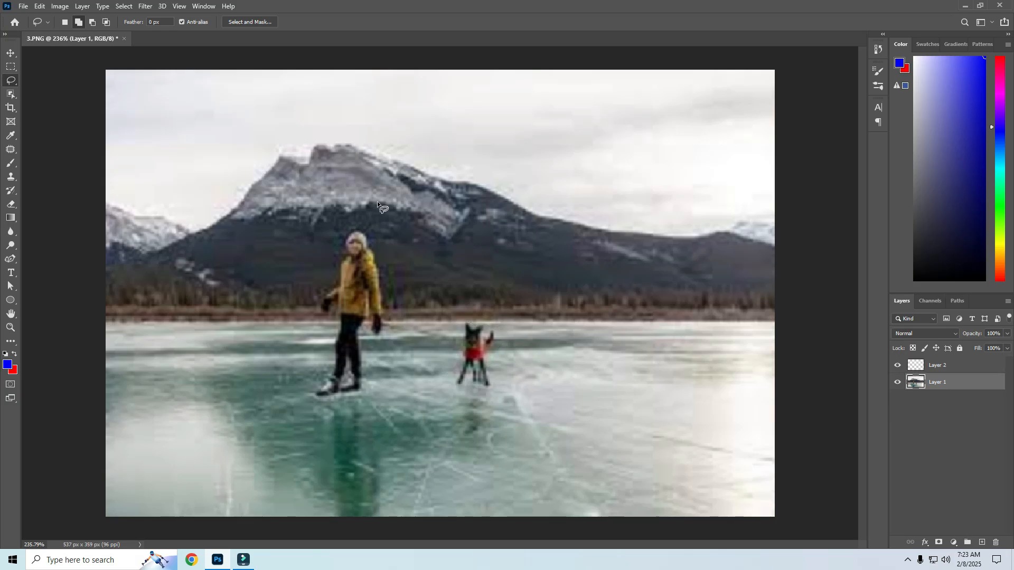
key("ctrl+z")
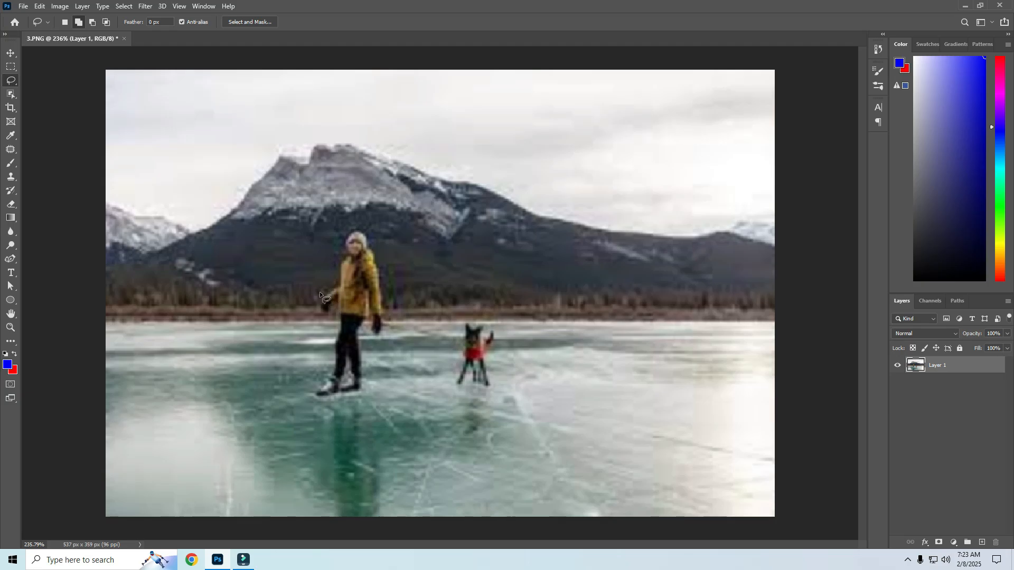
Select the skater with the Object Selection tool, stroke the selection 4 px wide in blue, then deselect
key("w")
left_click_drag(311, 219, 391, 399)
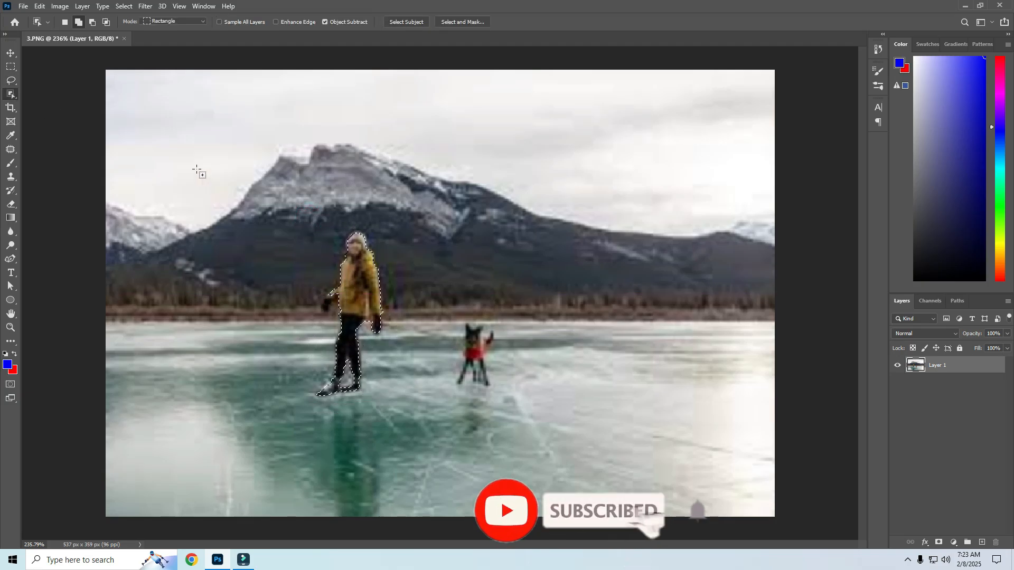
left_click(40, 7)
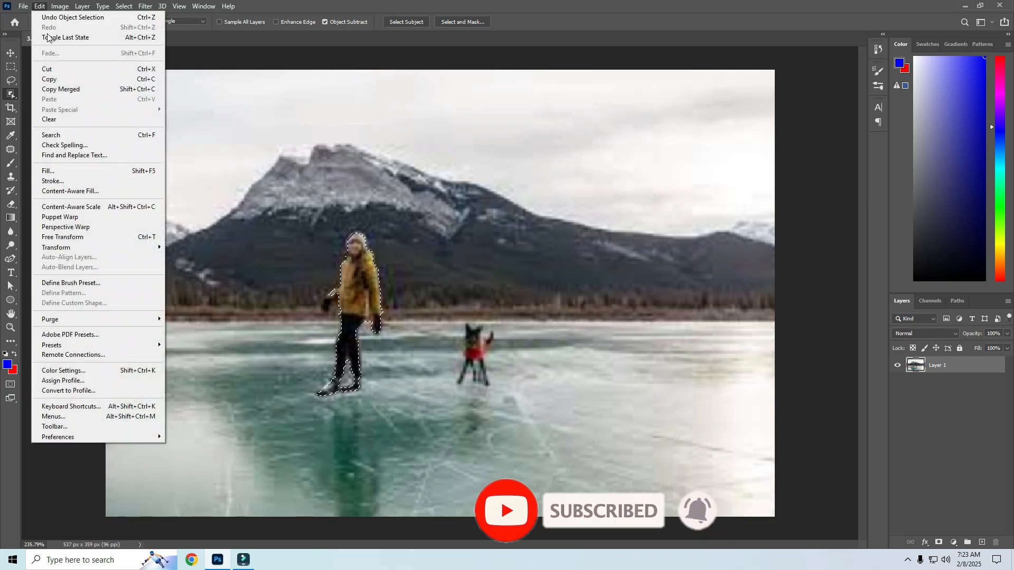
left_click(52, 181)
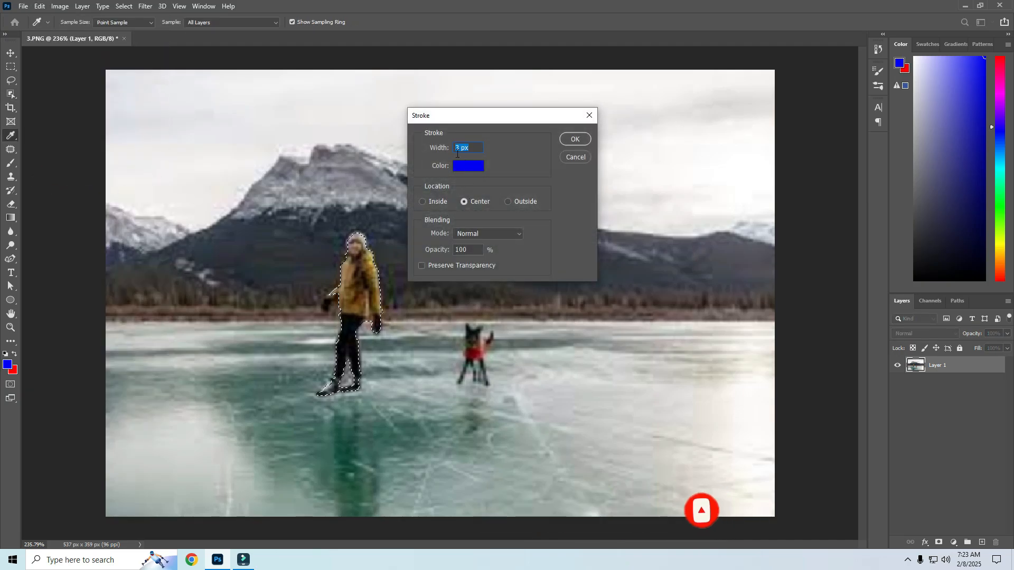
left_click(458, 148)
double_click(458, 148)
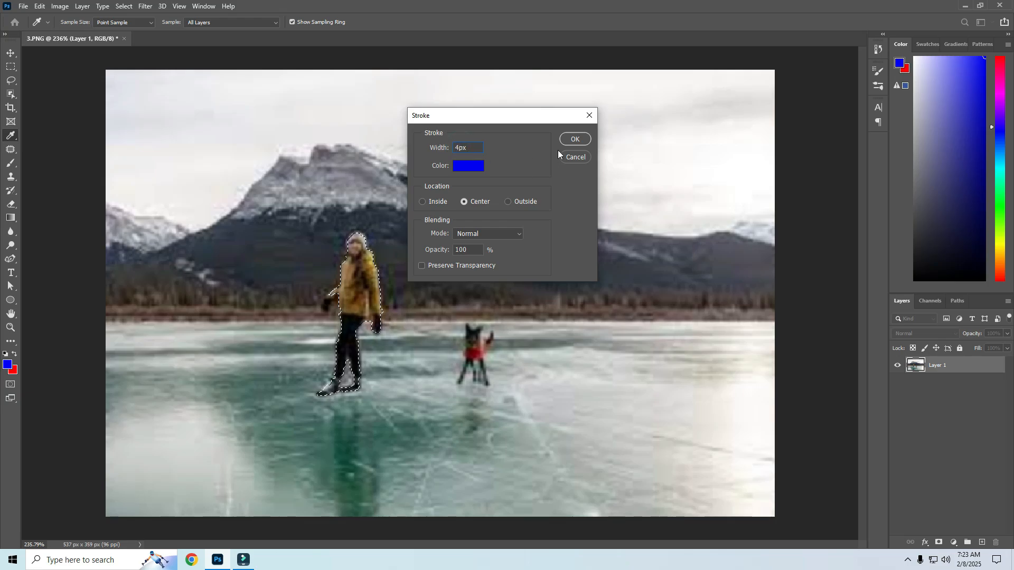
left_click(575, 139)
key("w")
key("ctrl+d")
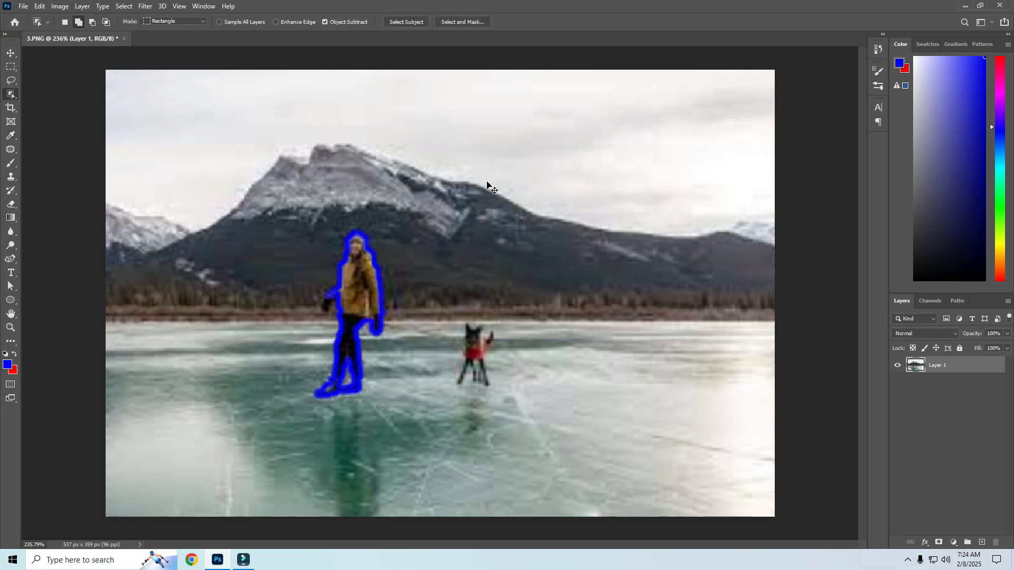
Zoom in and select the skater again with the Object Selection tool
scroll(309, 362, "up", 2)
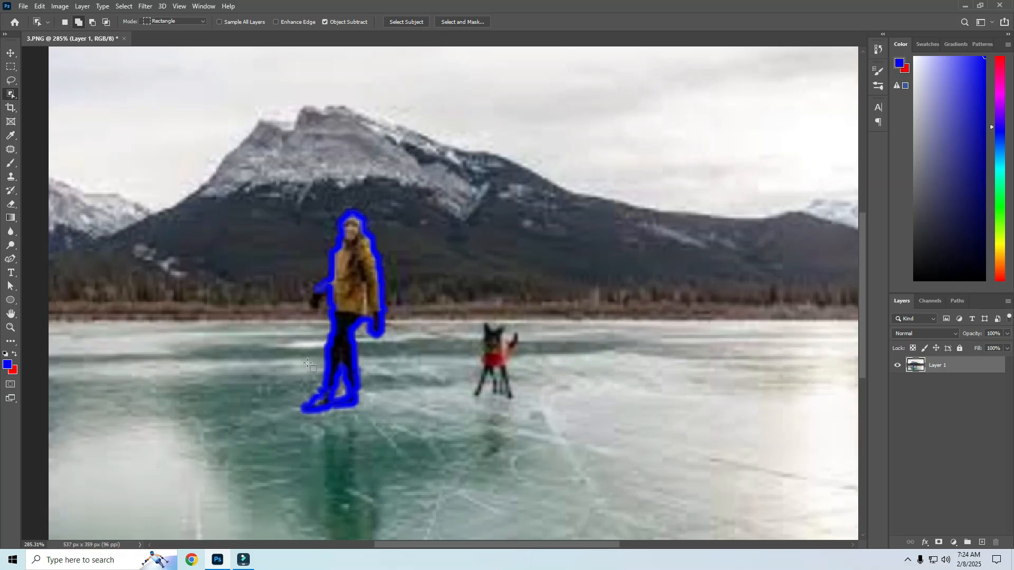
left_click(346, 296)
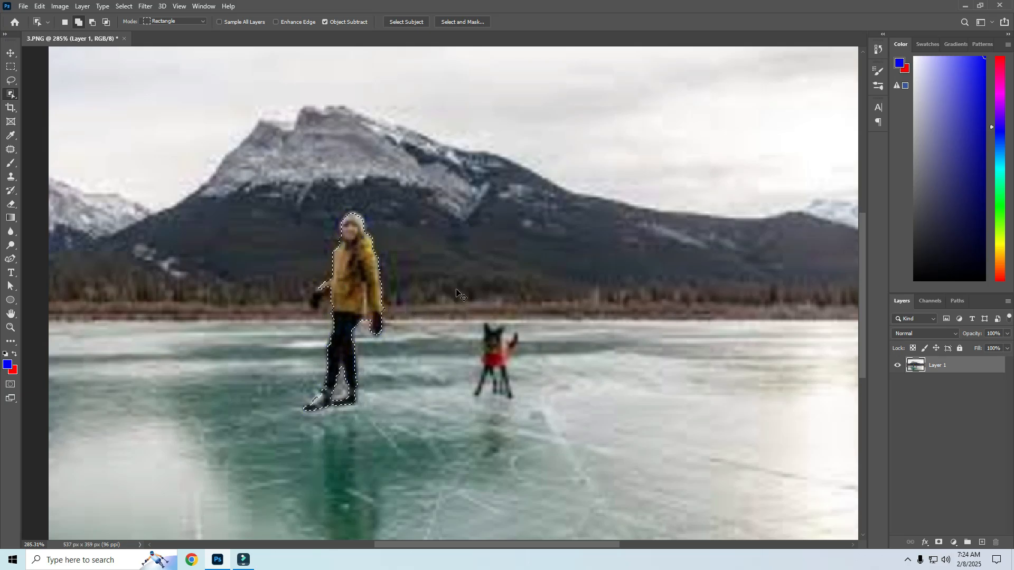
left_click(60, 6)
mouse_move(40, 6)
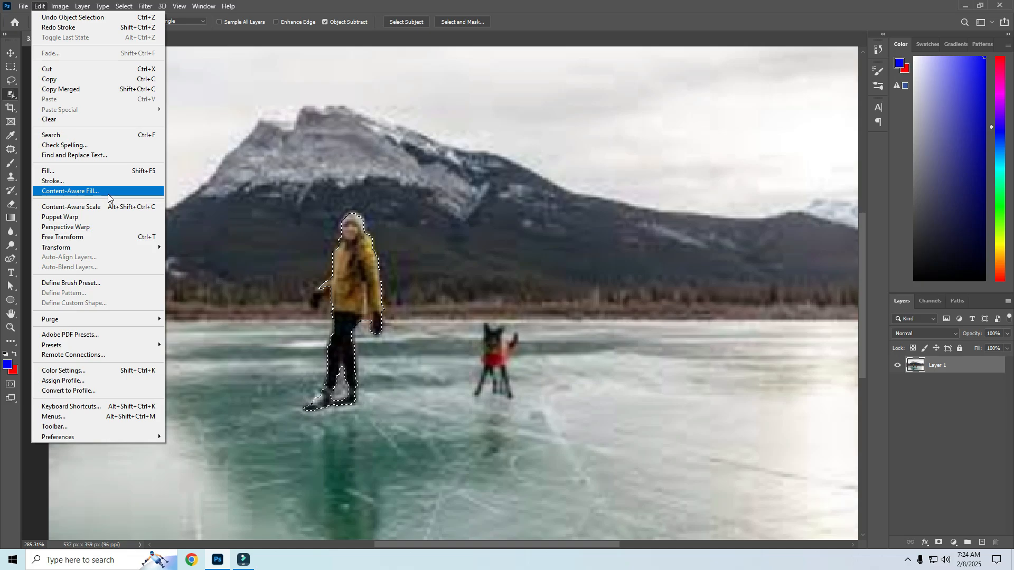
left_click(255, 186)
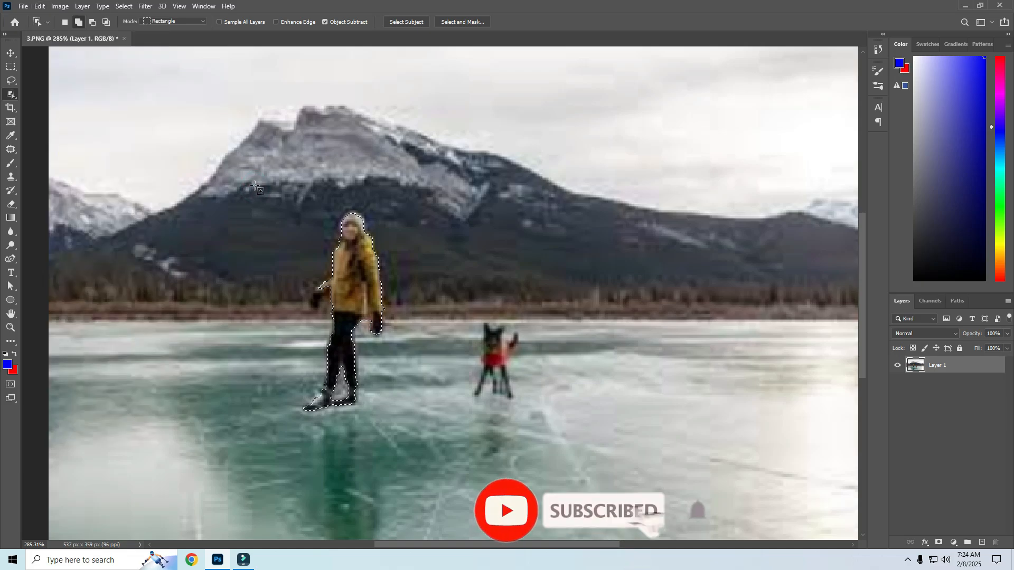
left_click(122, 171)
left_click_drag(304, 209, 394, 433)
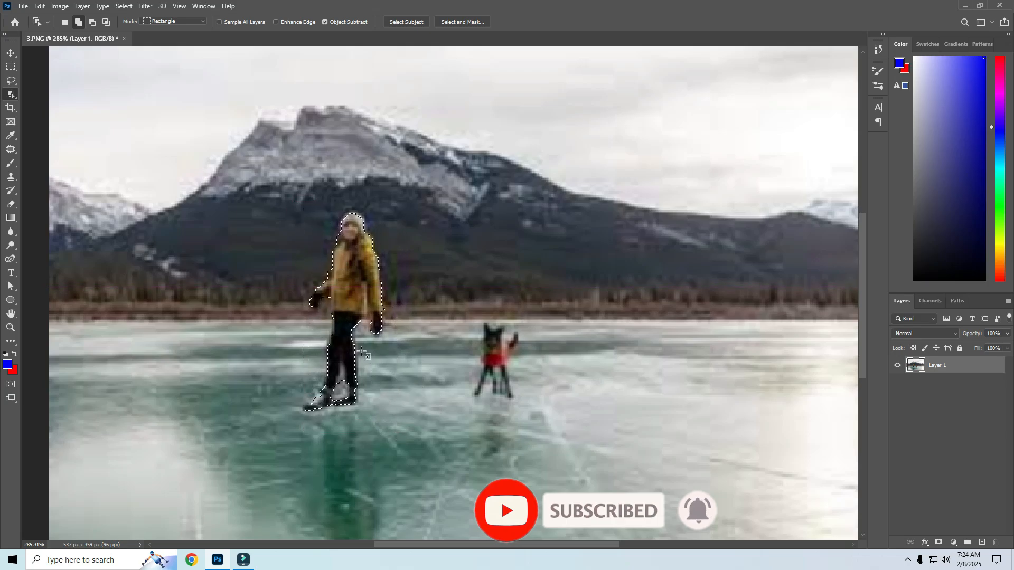
Expand the skater selection by 8 pixels
left_click(126, 7)
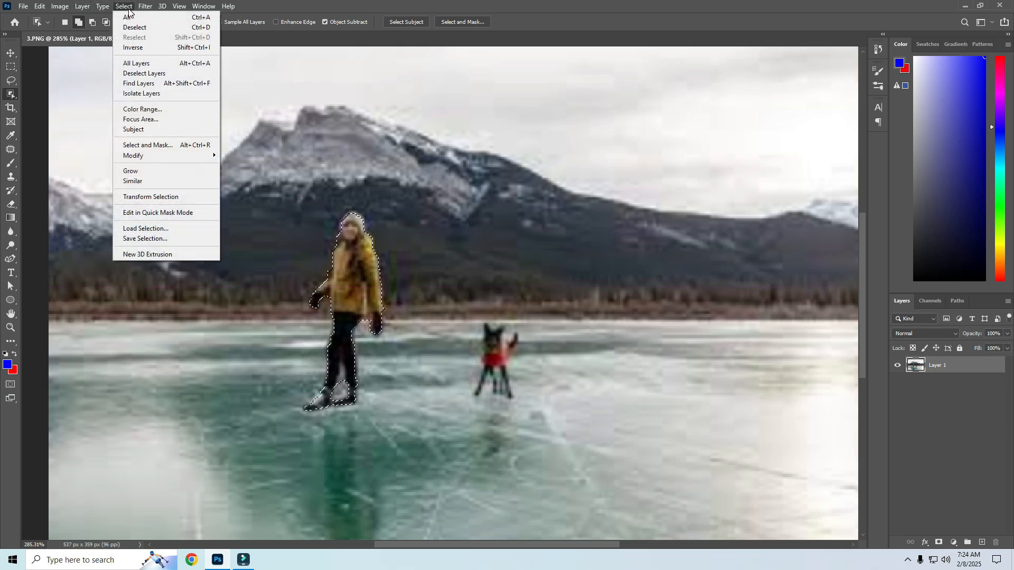
mouse_move(153, 156)
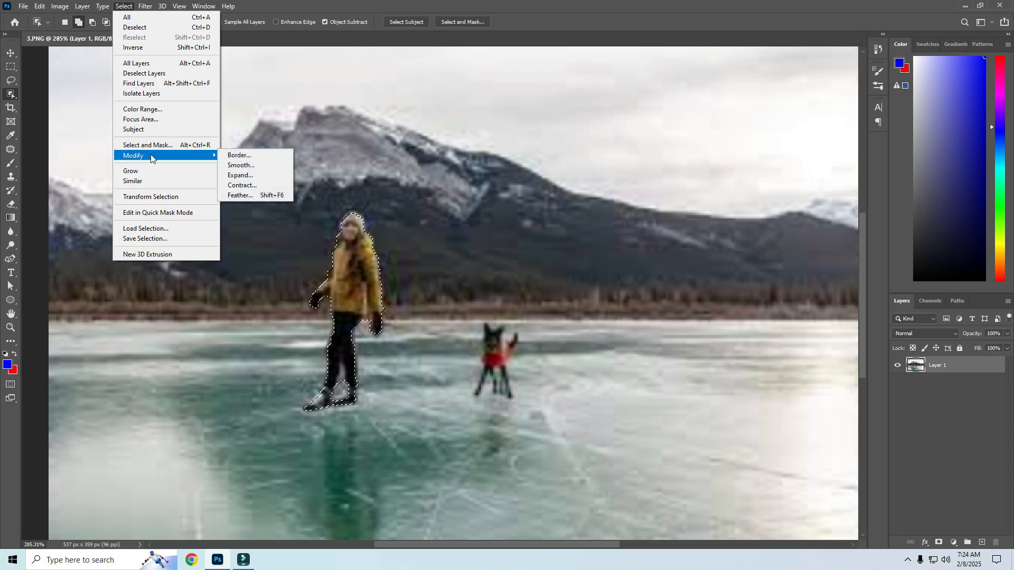
left_click(246, 175)
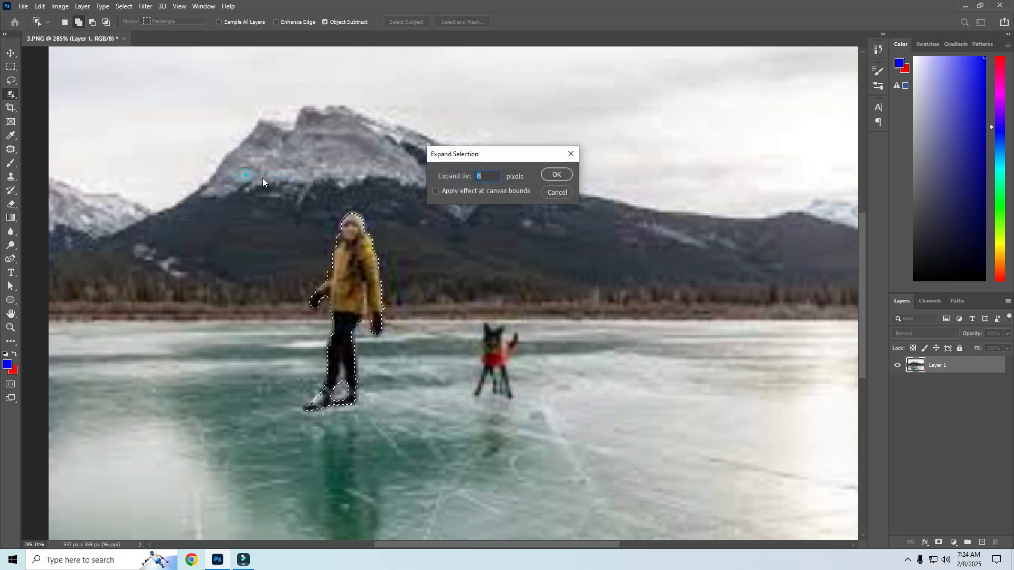
left_click(547, 176)
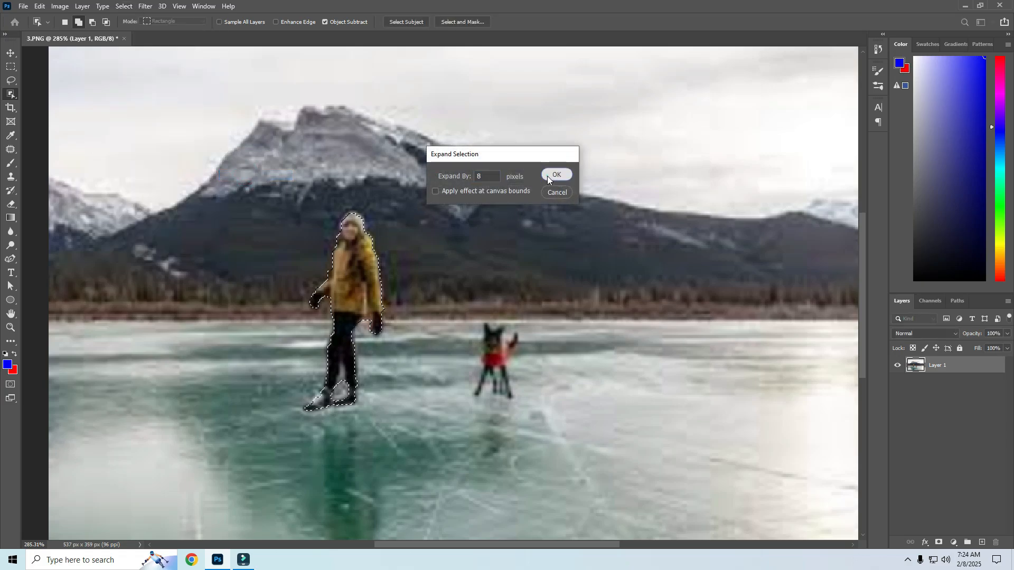
Open the Content-Aware Fill workspace and refine the skater selection with the Lasso tool around her feet and side
left_click(41, 7)
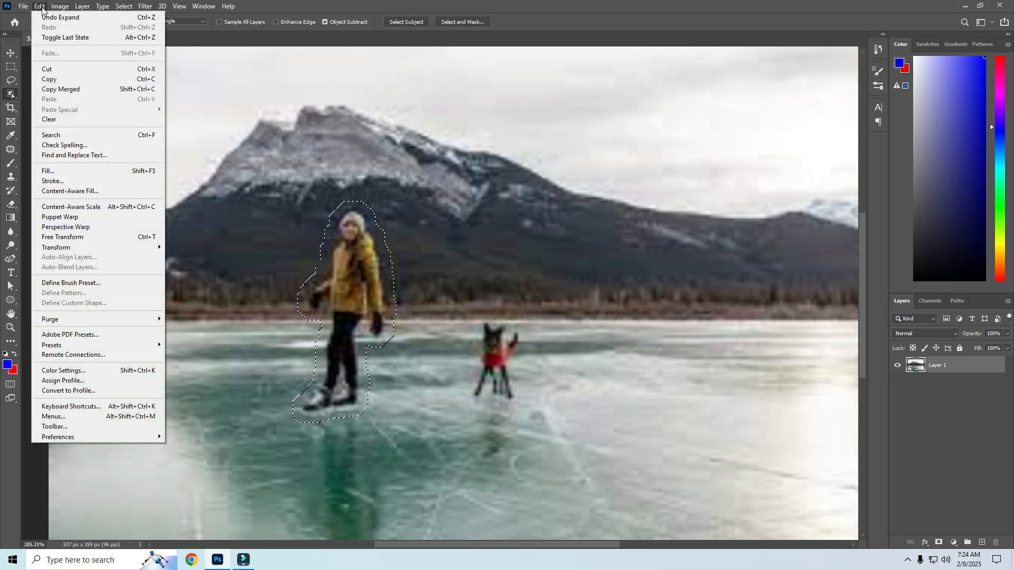
left_click(69, 191)
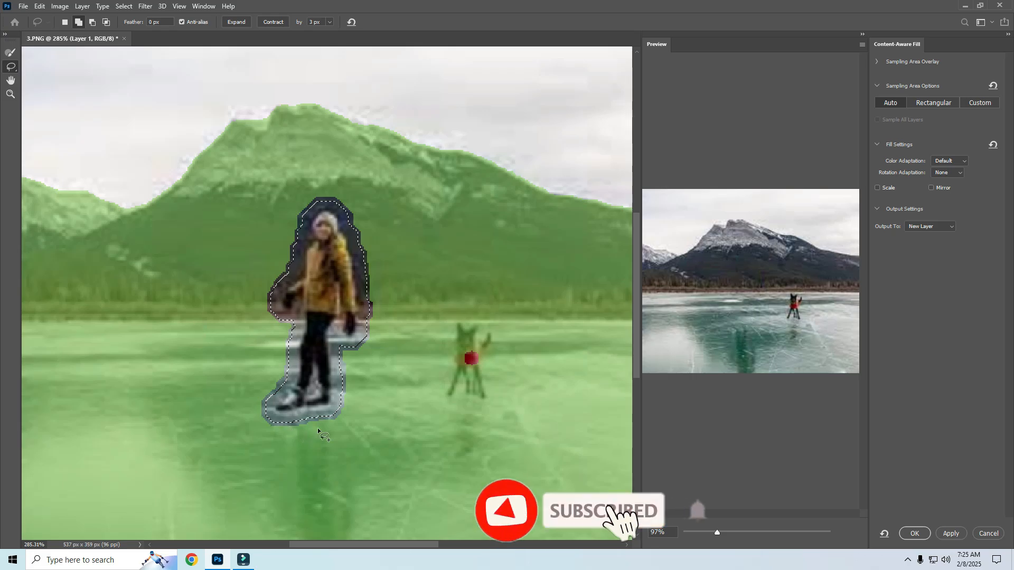
mouse_move(338, 408)
left_mouse_down()
mouse_move(270, 418)
mouse_move(268, 431)
mouse_move(327, 428)
mouse_move(353, 413)
left_mouse_up()
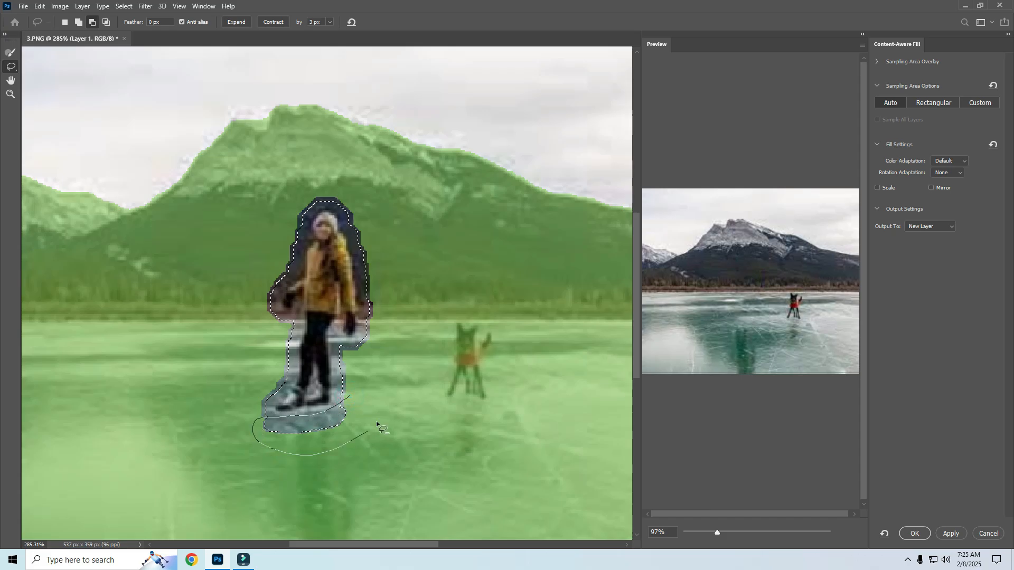
left_click_drag(372, 417, 374, 415)
mouse_move(379, 260)
left_mouse_down()
mouse_move(405, 291)
mouse_move(376, 266)
left_mouse_up()
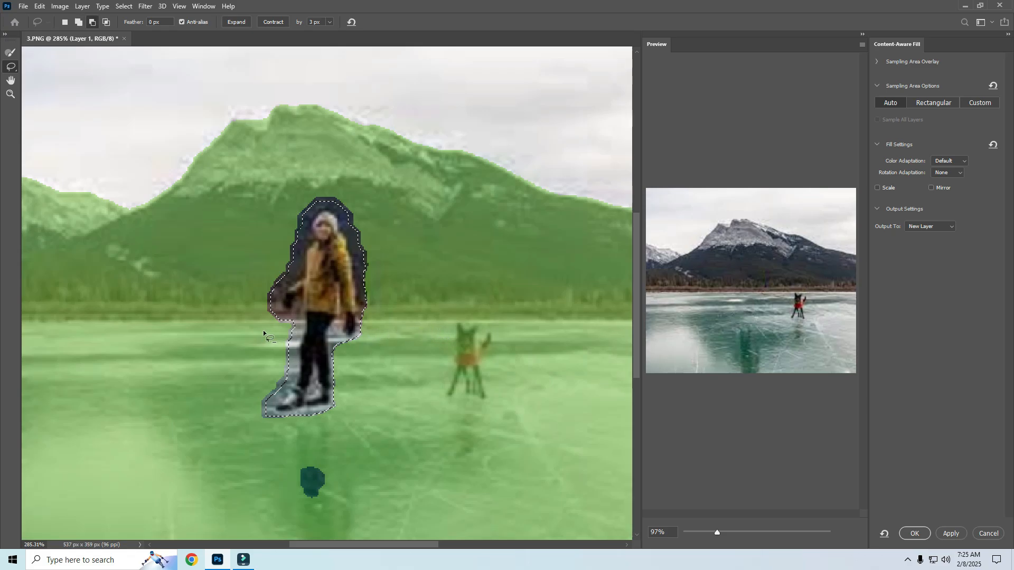
left_click_drag(276, 319, 267, 422)
left_click_drag(252, 295, 272, 316)
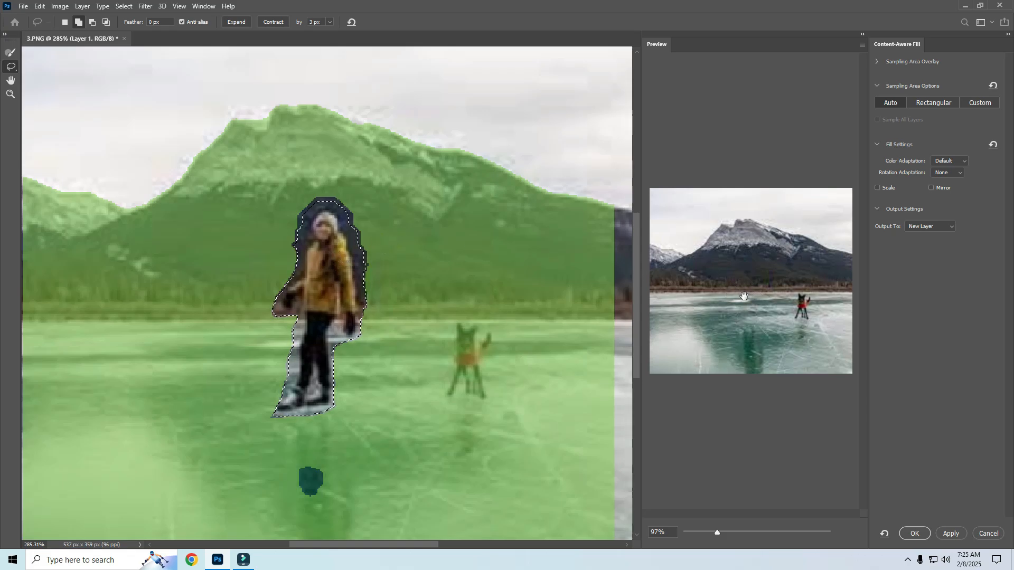
Remove the dog and the upper mountain areas from the sampling area with the Sampling Brush
scroll(748, 297, "up", 3)
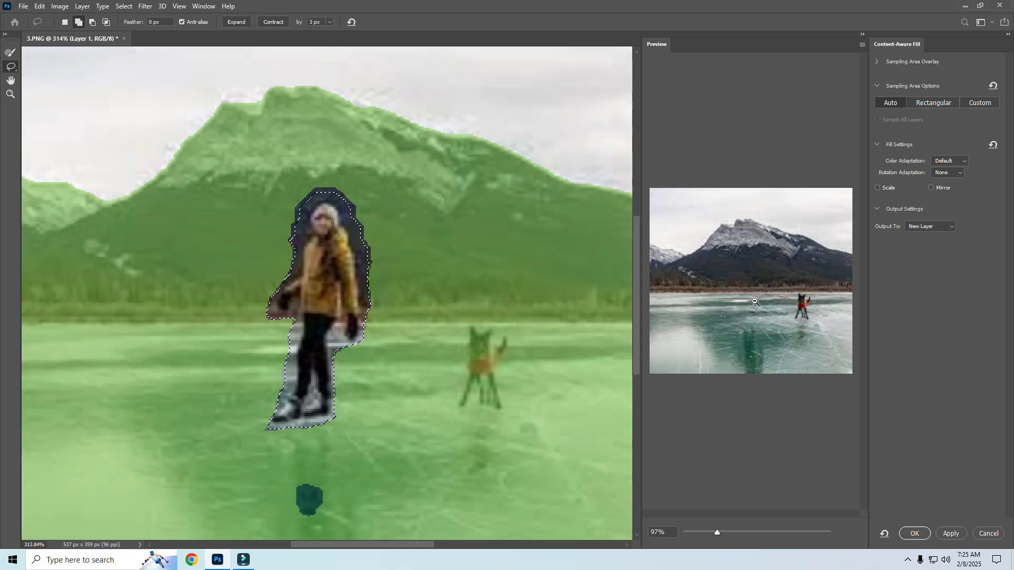
scroll(739, 302, "up", 1)
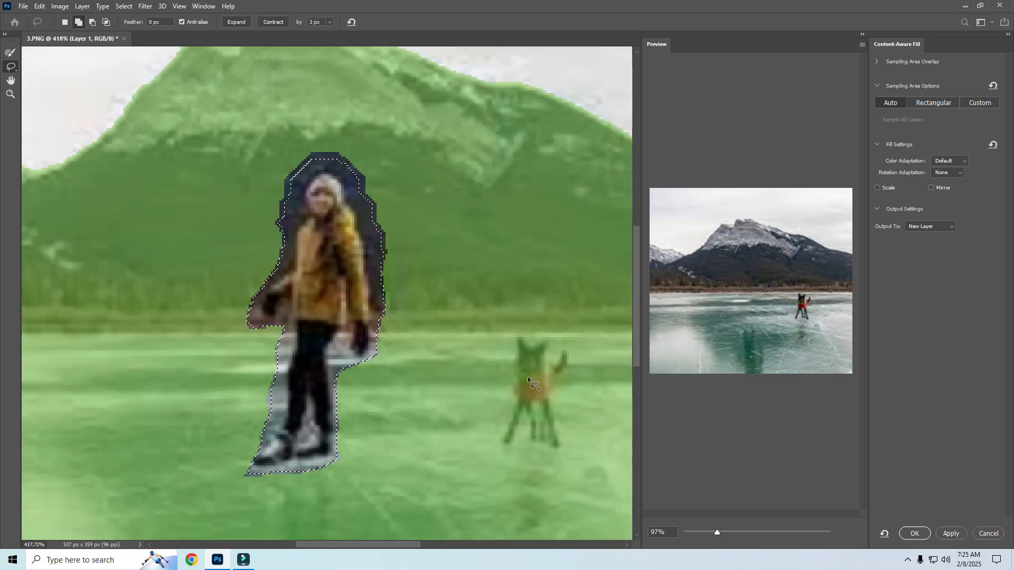
left_click(10, 54)
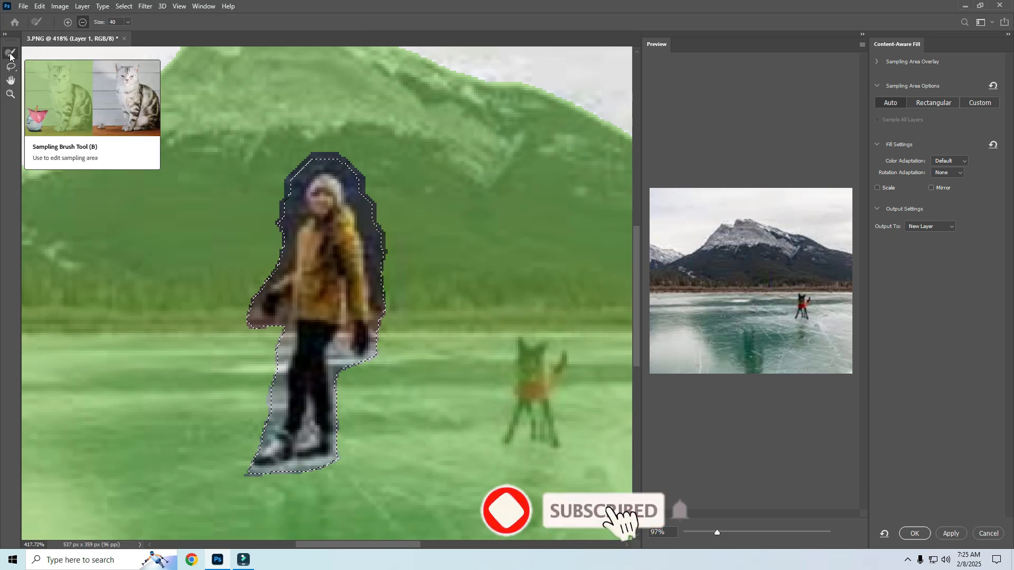
left_click_drag(538, 353, 539, 418)
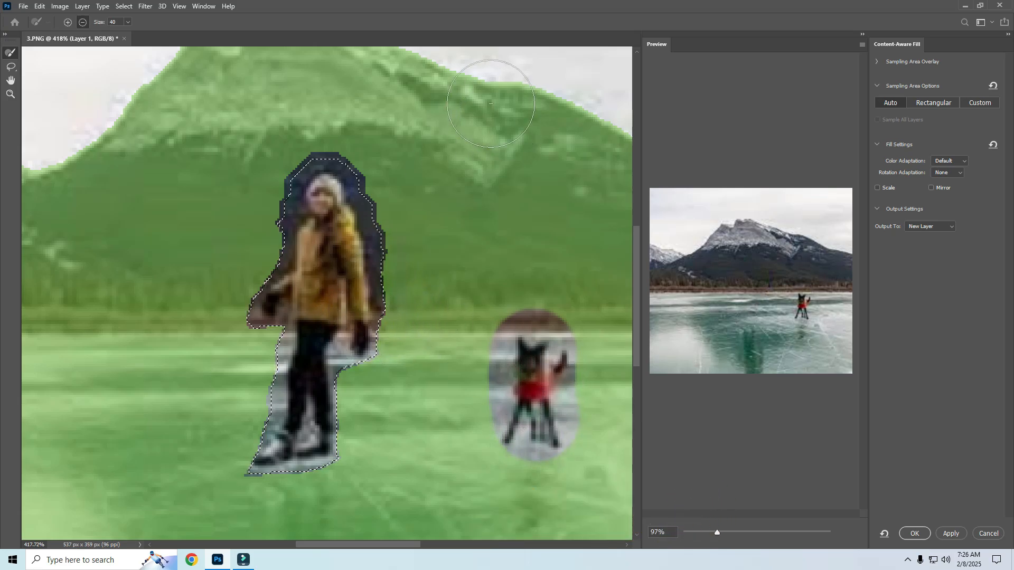
mouse_move(419, 93)
left_mouse_down()
mouse_move(324, 61)
mouse_move(175, 79)
mouse_move(470, 53)
mouse_move(550, 93)
mouse_move(604, 90)
mouse_move(317, 38)
mouse_move(122, 96)
mouse_move(136, 84)
mouse_move(143, 90)
mouse_move(80, 141)
mouse_move(146, 128)
mouse_move(55, 301)
mouse_move(53, 528)
left_mouse_up()
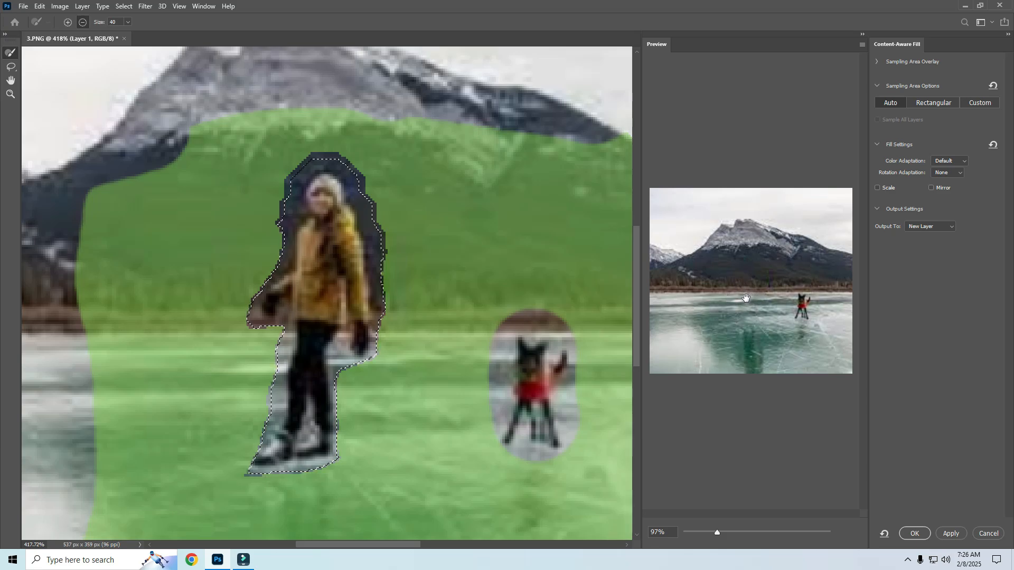
mouse_move(610, 138)
left_mouse_down()
mouse_move(618, 233)
mouse_move(546, 124)
mouse_move(495, 102)
left_mouse_up()
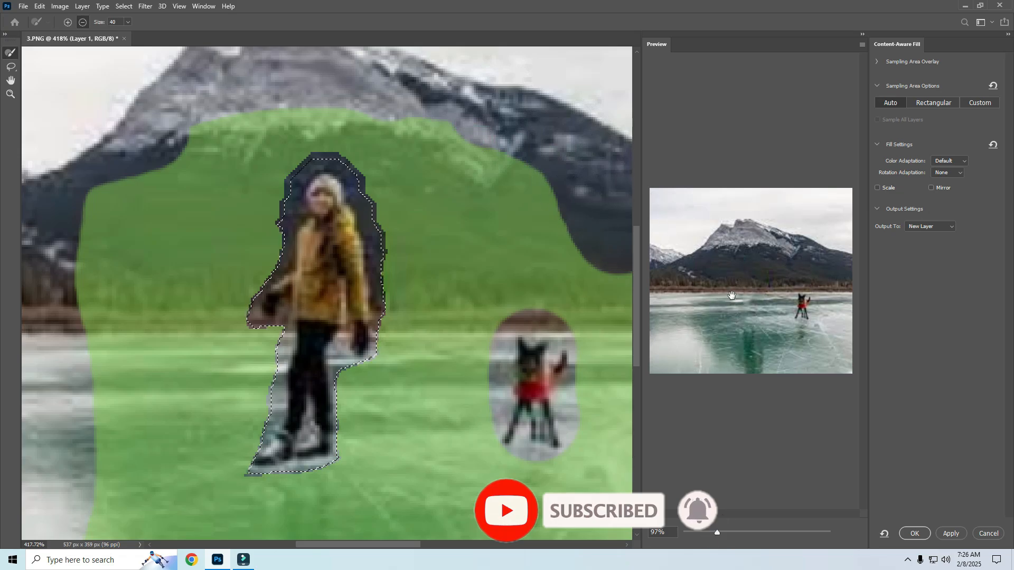
Apply the Content-Aware Fill with output to a new layer
left_click(914, 534)
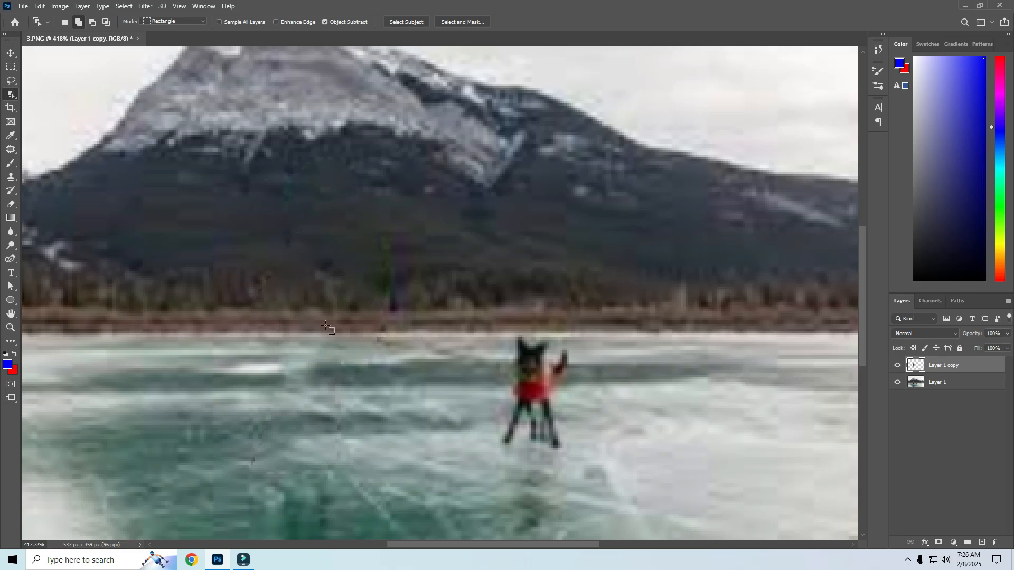
scroll(326, 326, "down", 3)
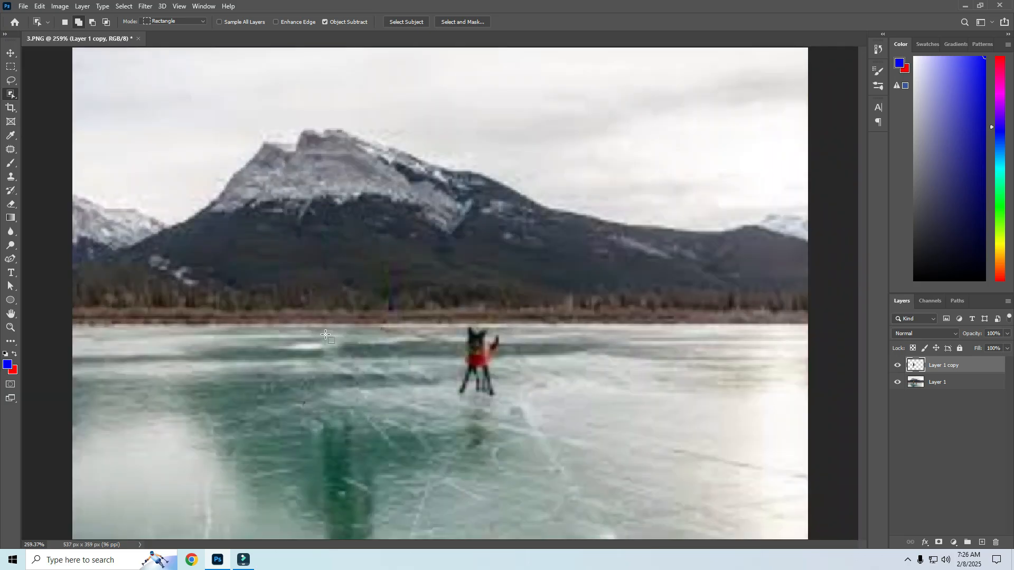